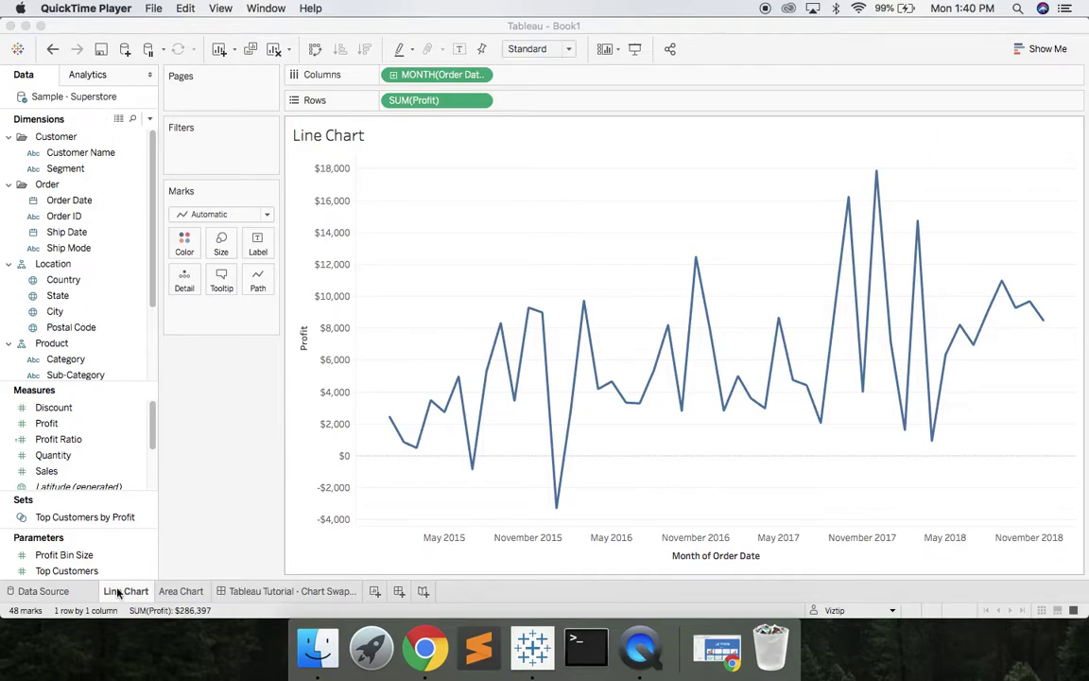
Look over the Area Chart sheet, then open the empty Tableau Tutorial - Chart Swap dashboard.
left_click(181, 591)
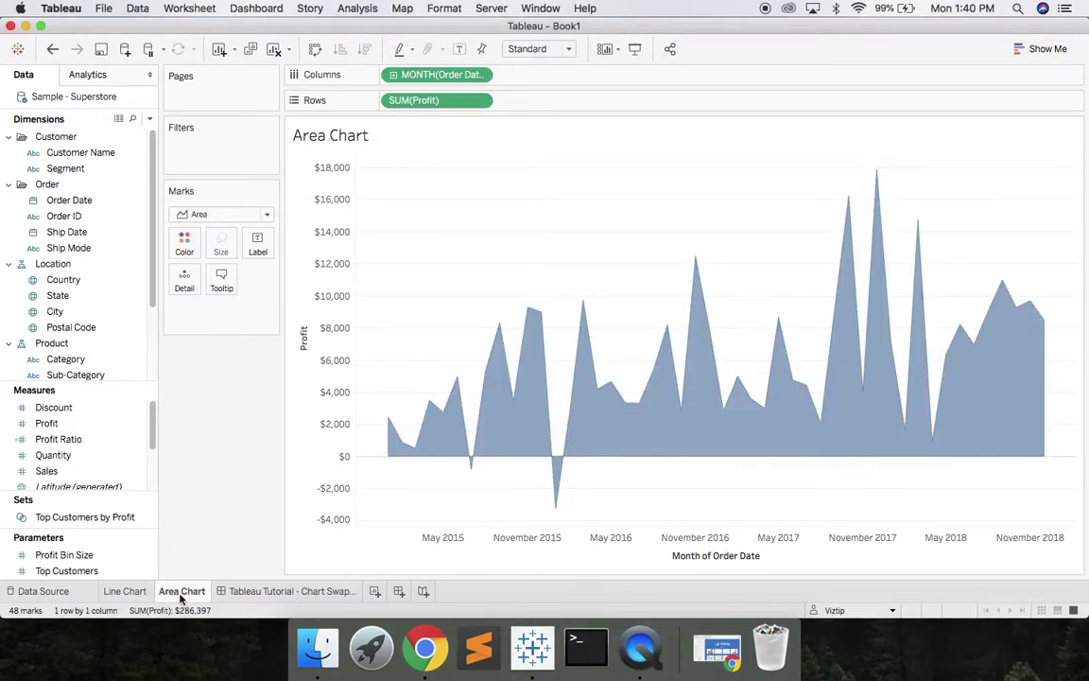
left_click(242, 593)
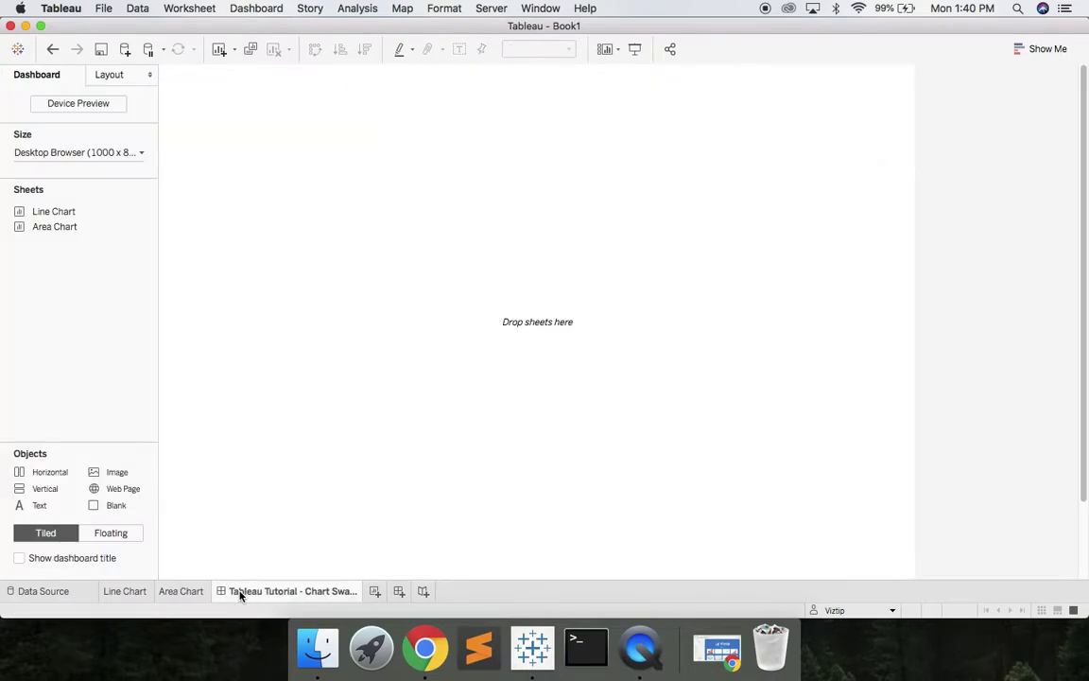
From the Line Chart sheet, start a new String parameter limited to a list of values.
left_click(129, 593)
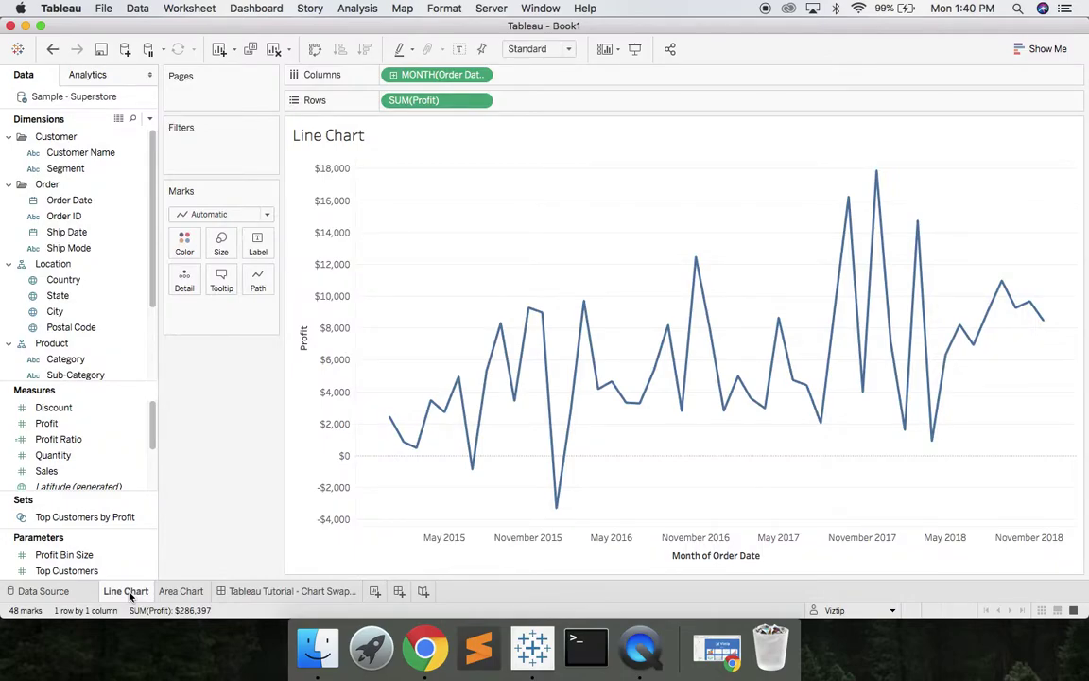
right_click(10, 556)
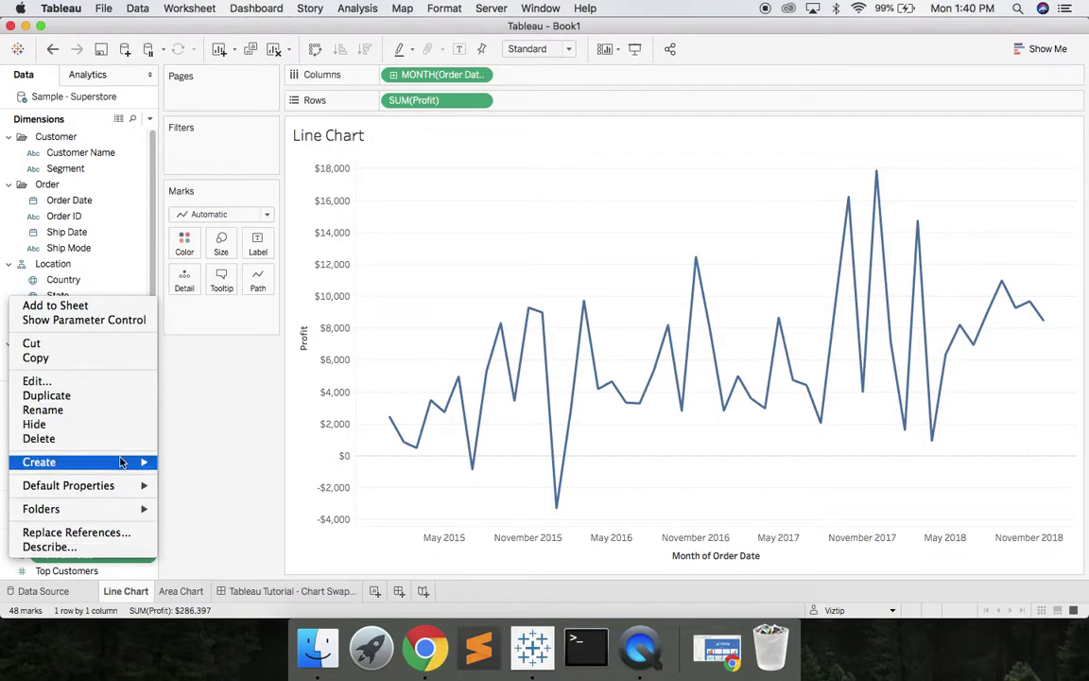
mouse_move(137, 461)
left_click(198, 480)
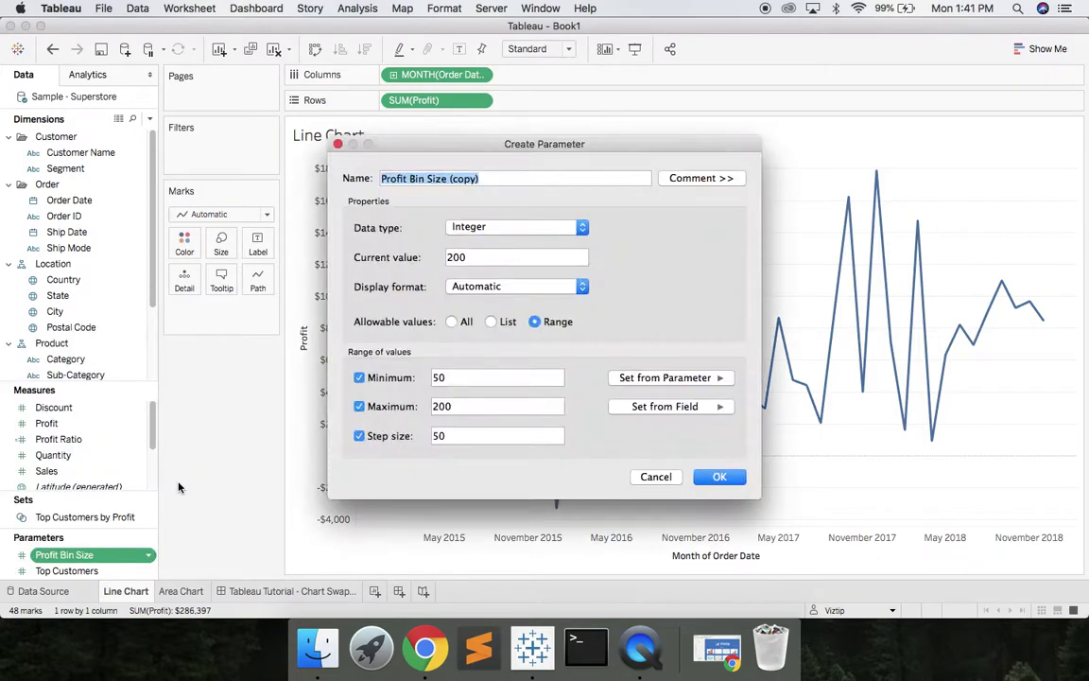
left_click(522, 230)
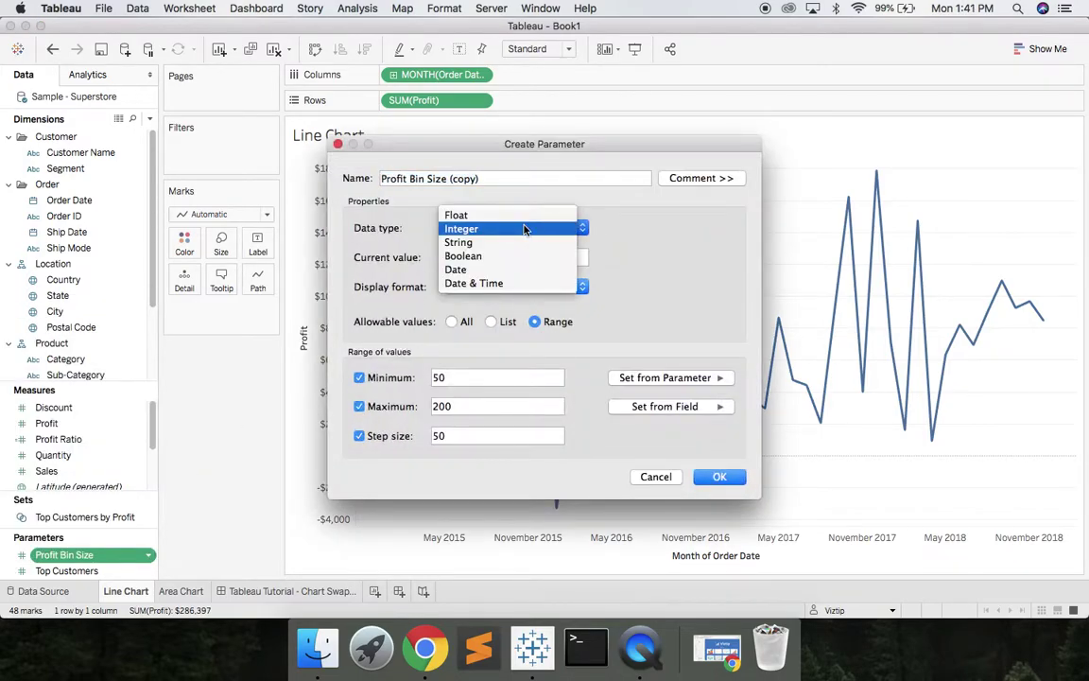
left_click(511, 243)
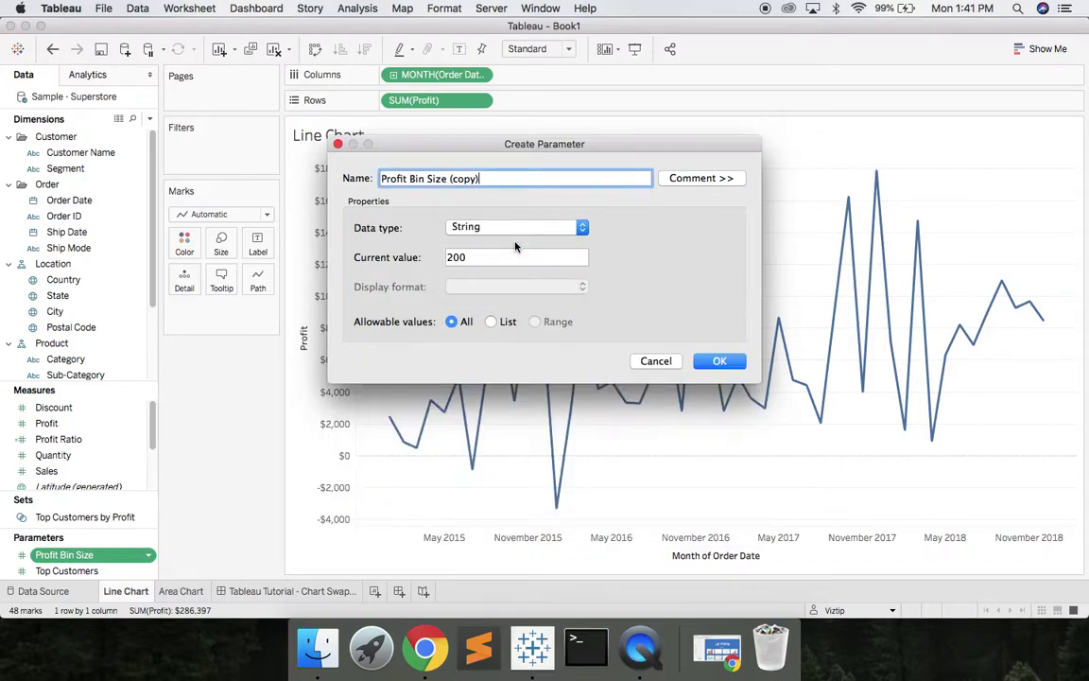
left_click(494, 322)
Add list values Line Chart and Area Chart and name the parameter Select Chart Type.
left_click(386, 393)
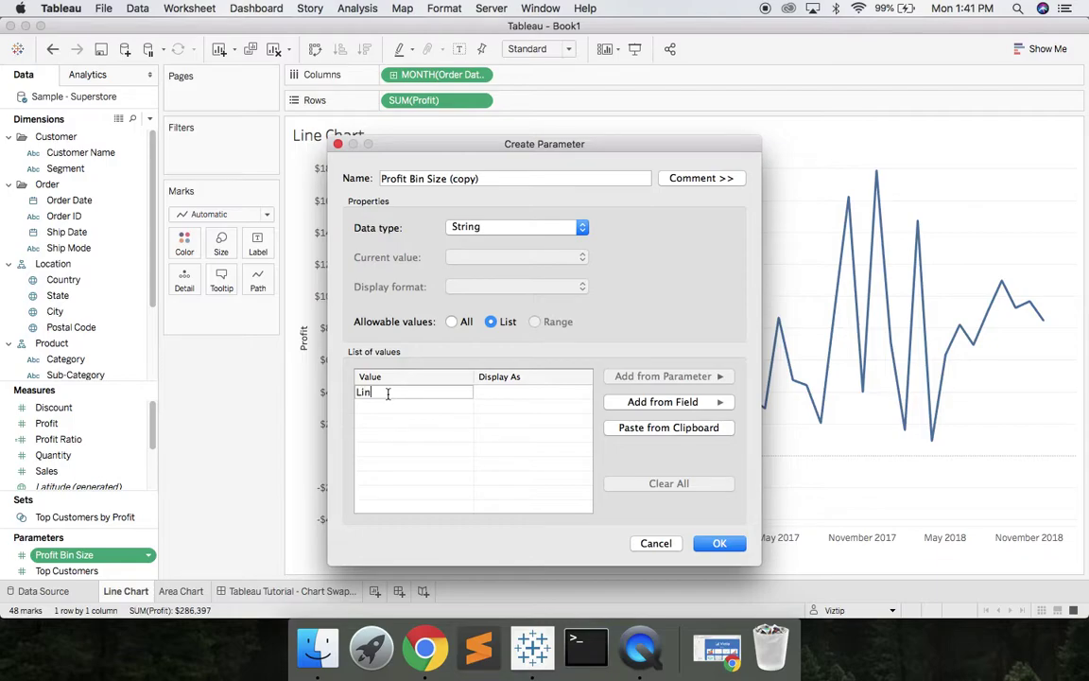
type("Line Chart")
key("Return")
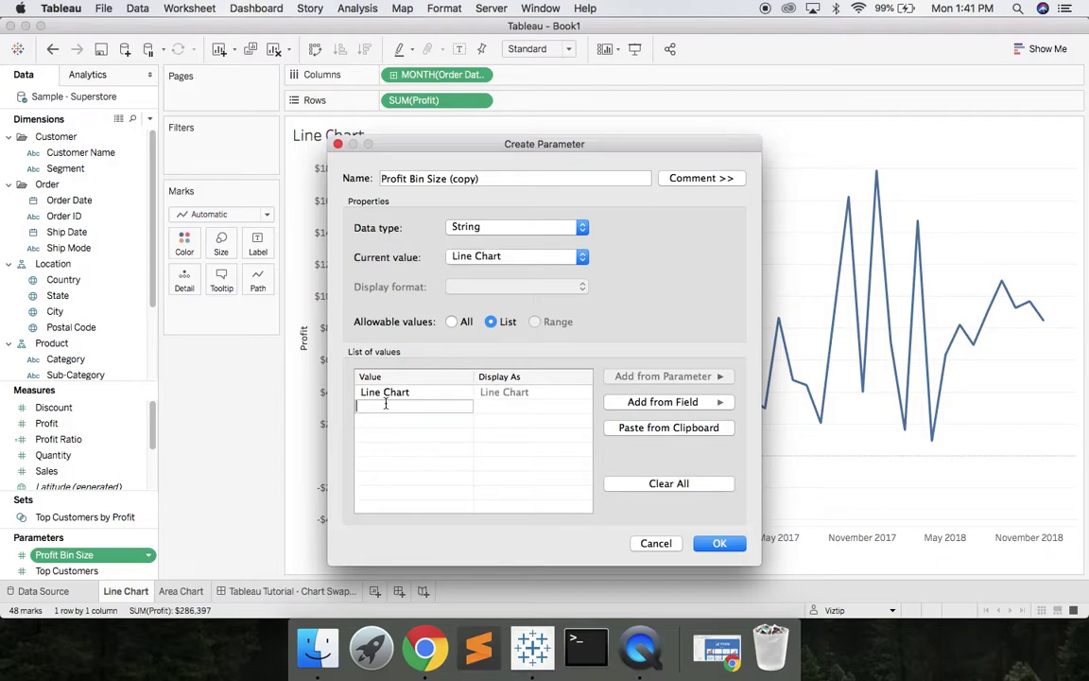
type("Area Chart")
left_click(511, 179)
left_click_drag(507, 180, 341, 179)
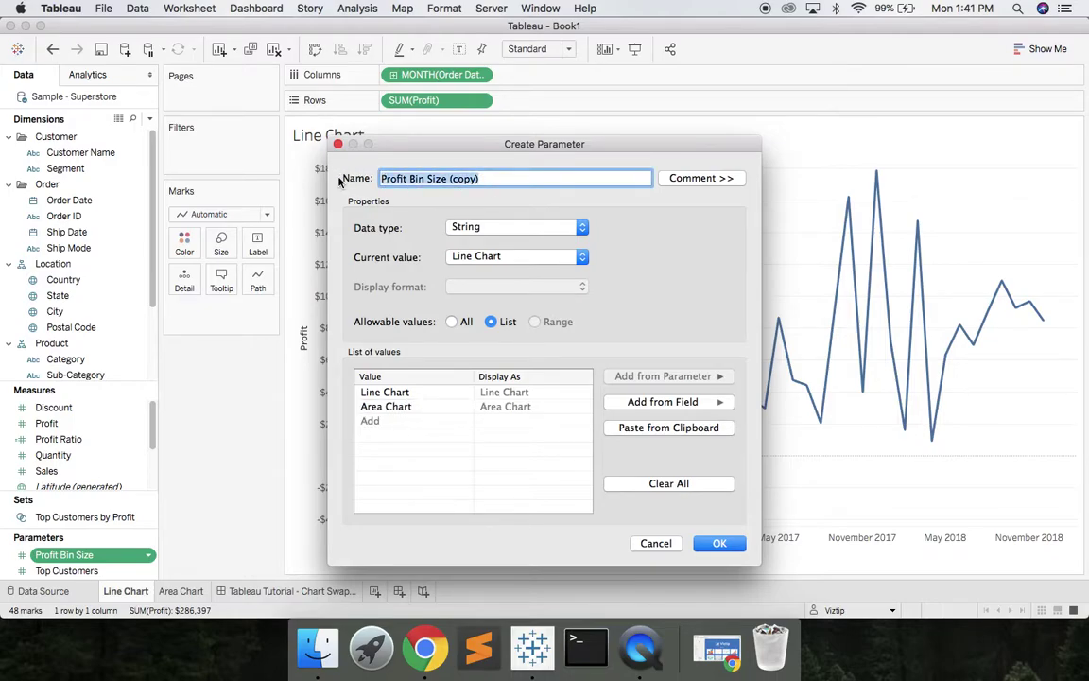
key("BackSpace")
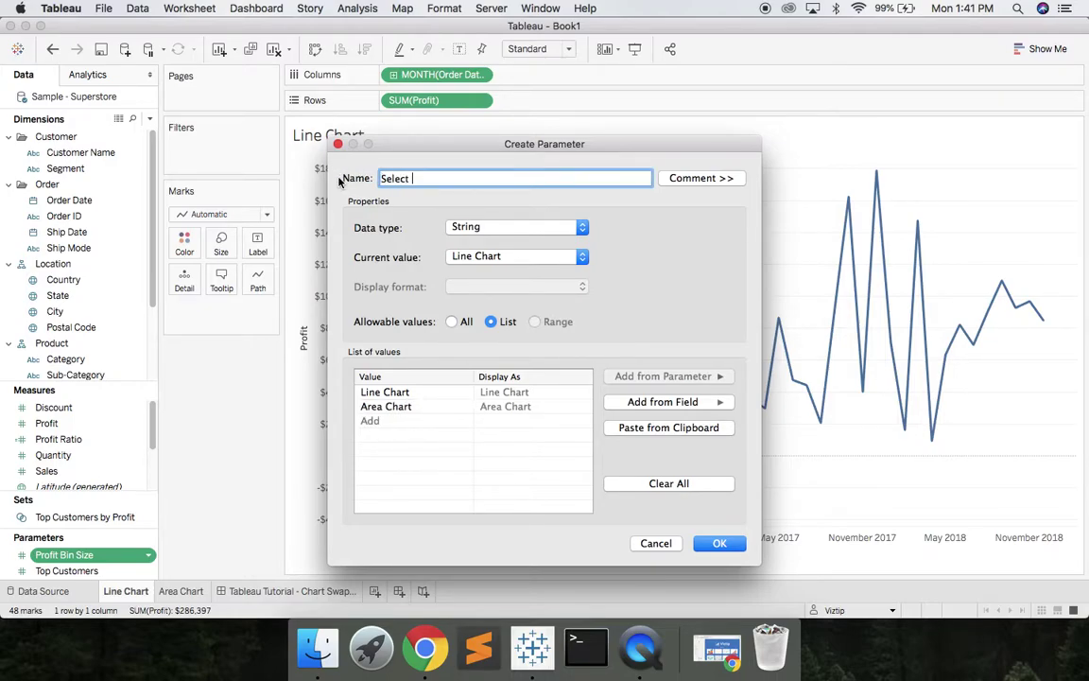
type("Select Chart Type")
left_click(719, 543)
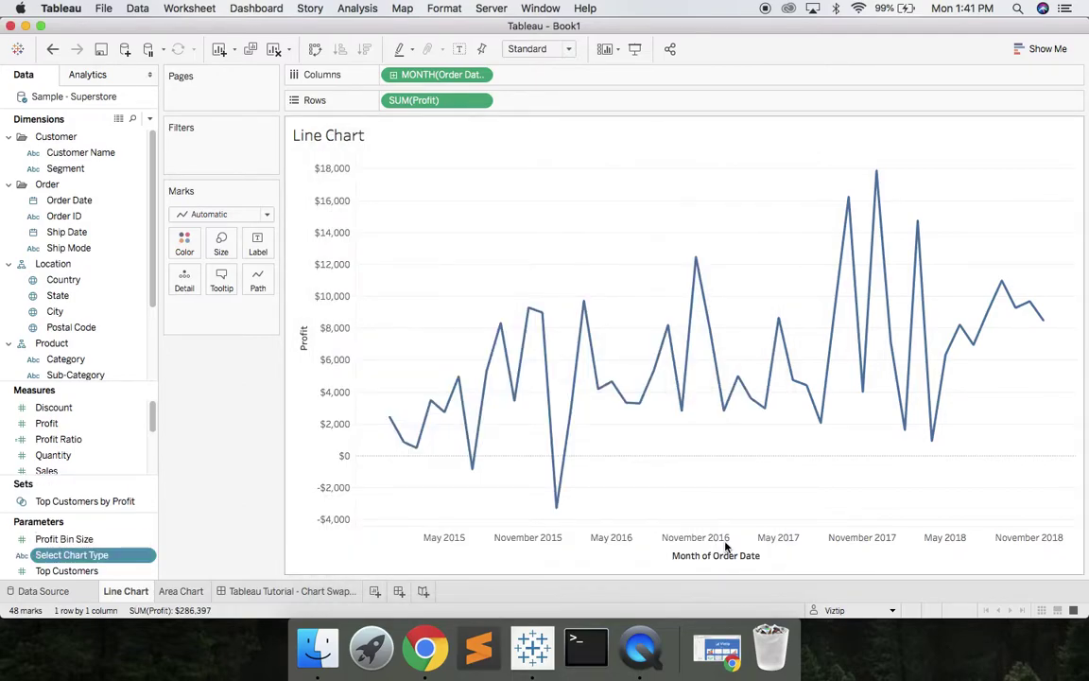
Show the Select Chart Type control on the Line Chart sheet, leaving it on Line Chart.
right_click(98, 561)
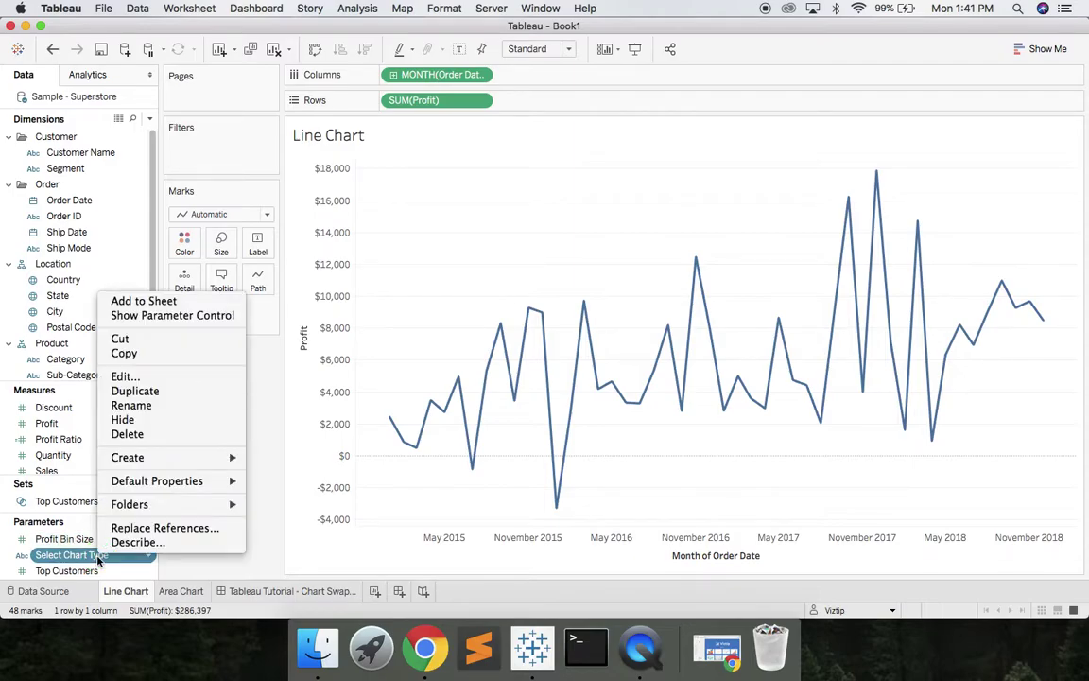
left_click(184, 316)
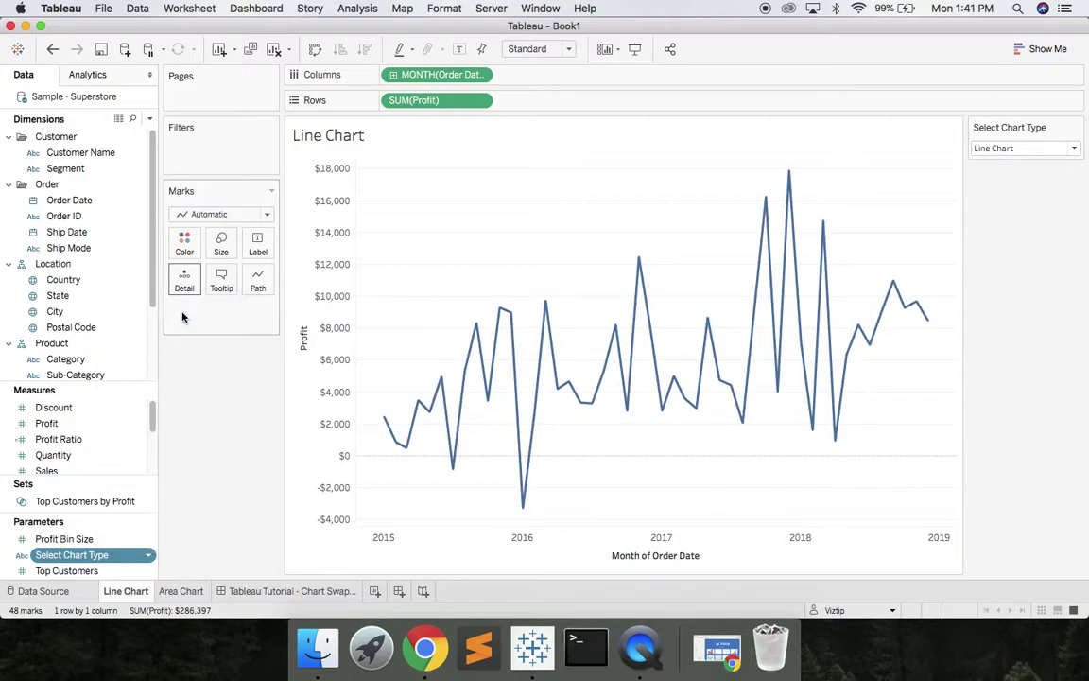
left_click(1075, 149)
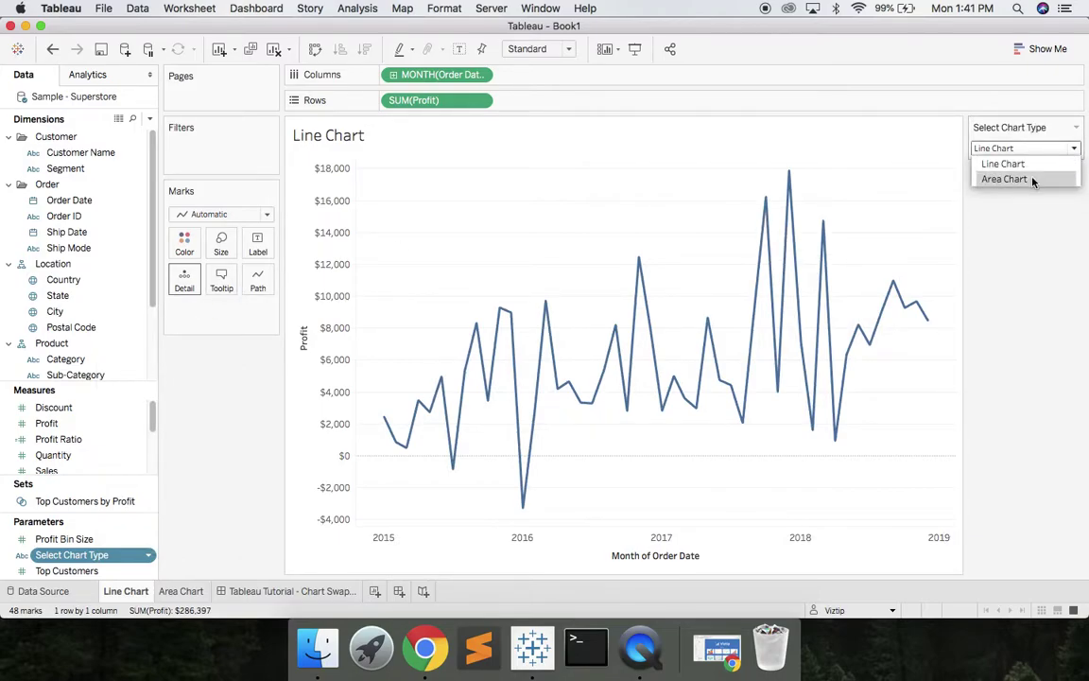
left_click(1023, 251)
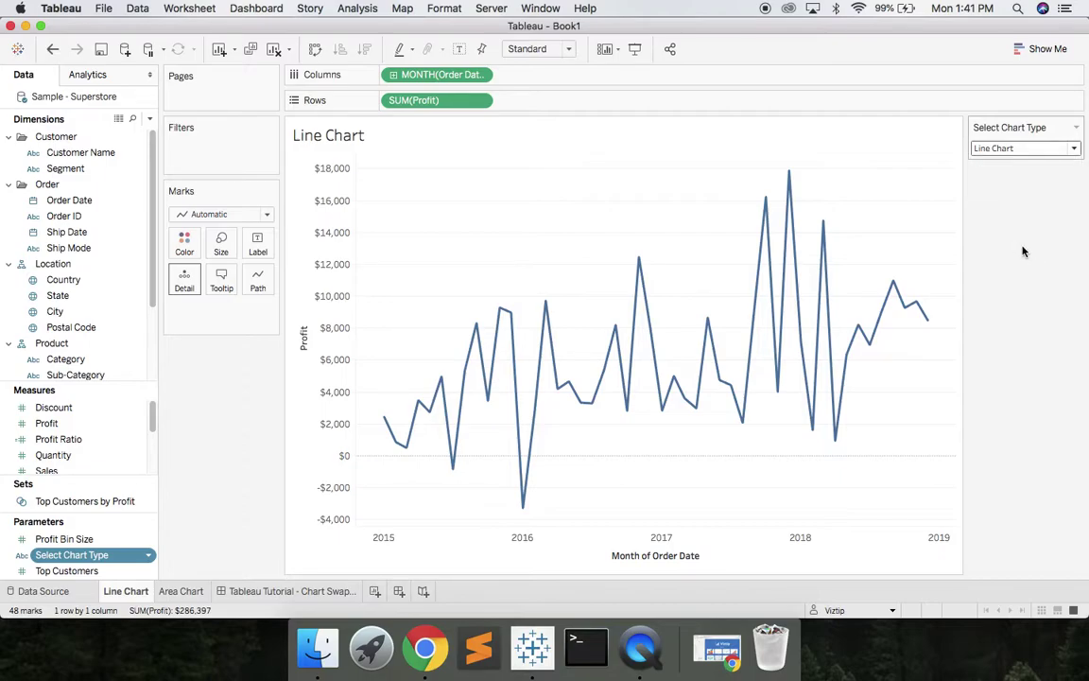
Create calculated field 'Line Chart': IF [Select Chart Type] = "Line Chart" THEN 1 ELSE 0 END.
left_click(358, 8)
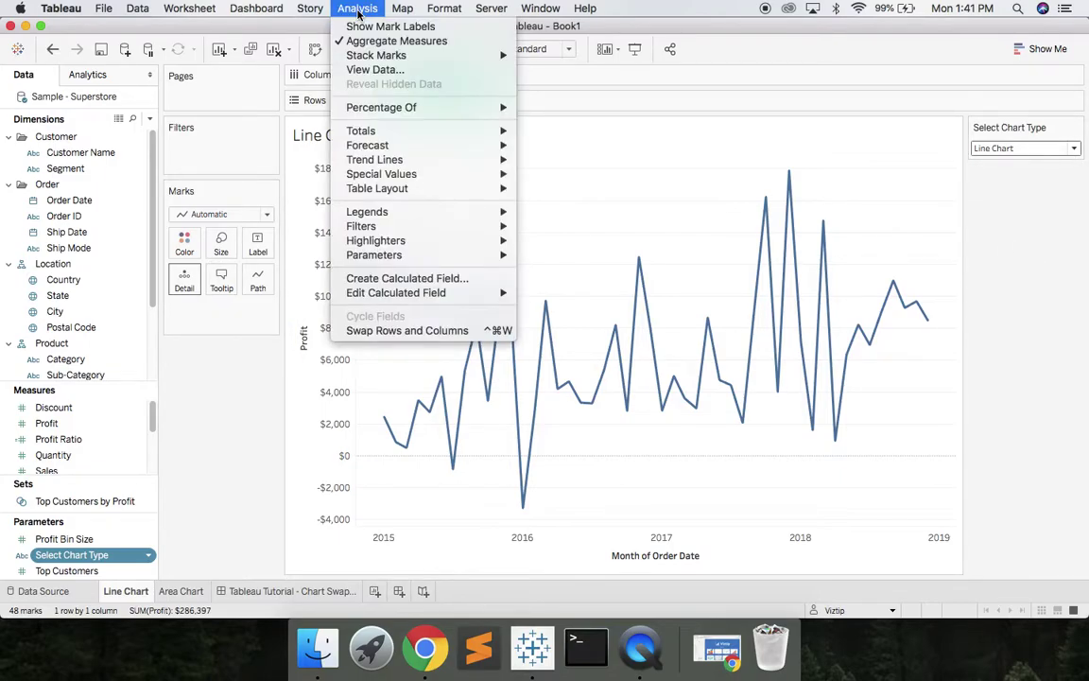
left_click(404, 284)
left_click(312, 403)
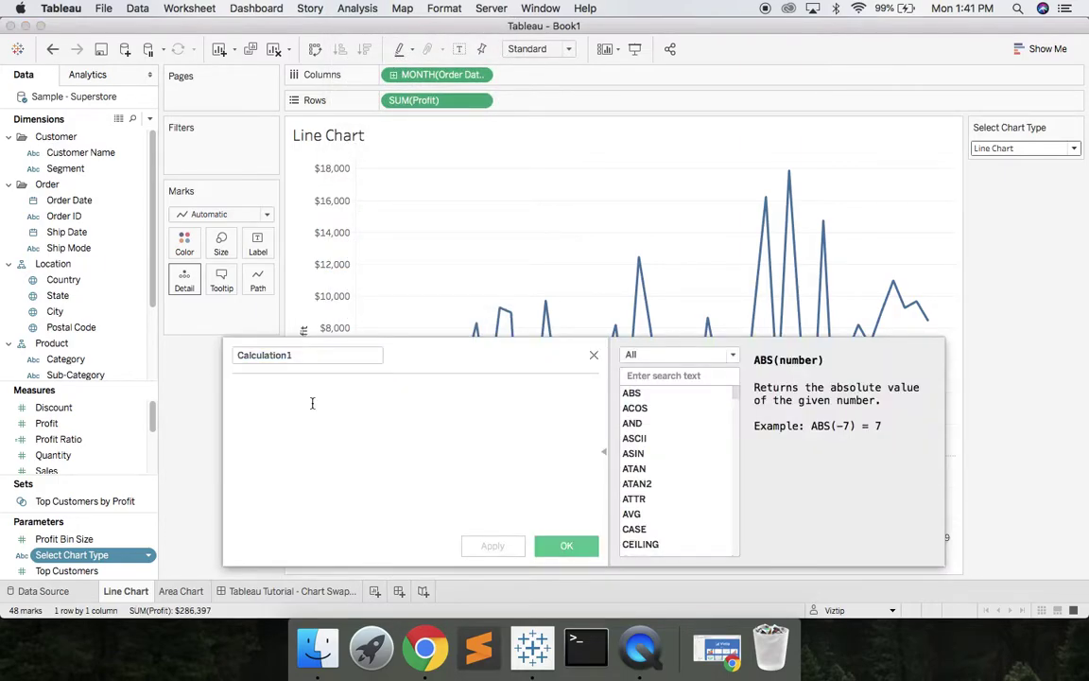
type("IF sele")
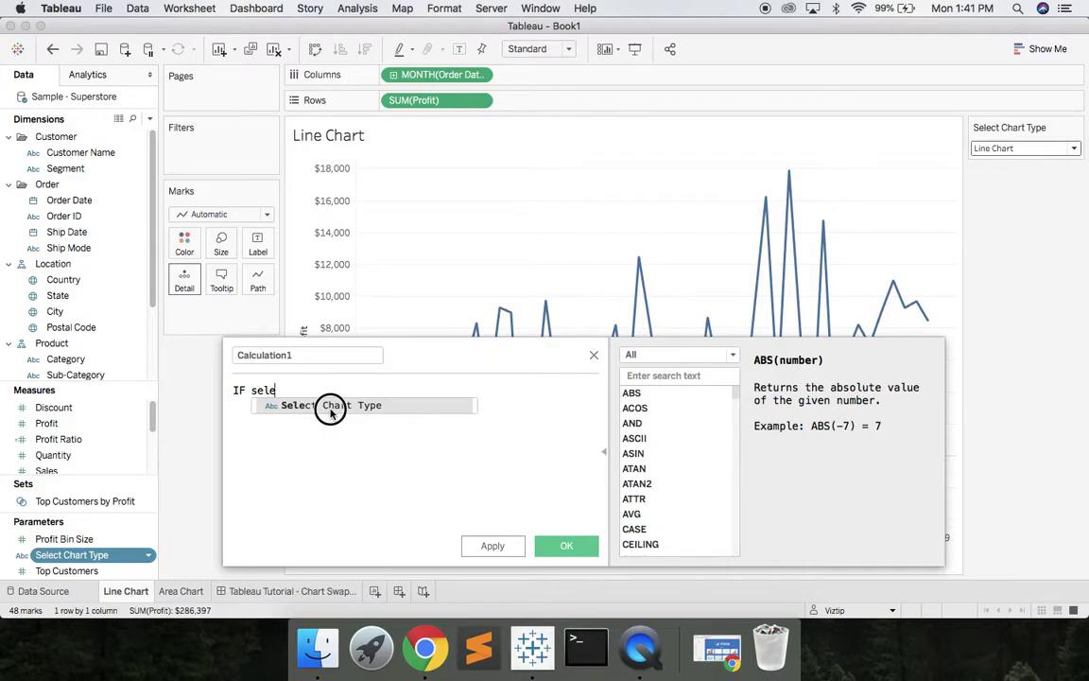
double_click(330, 406)
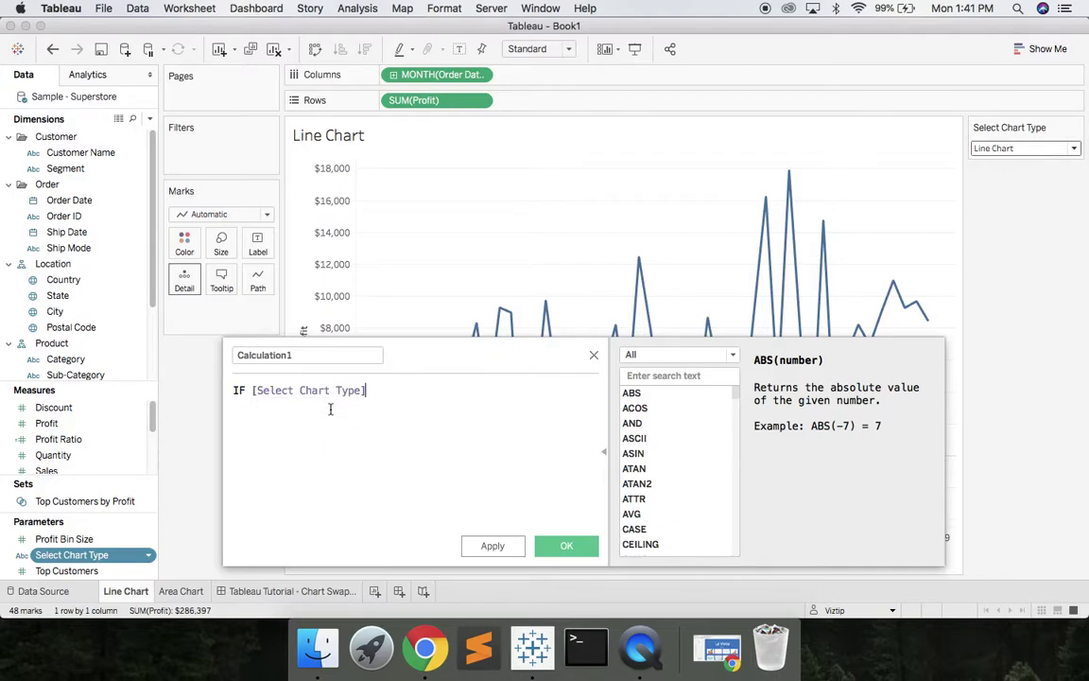
type("= \"Line Chart\" THEN 1 ")
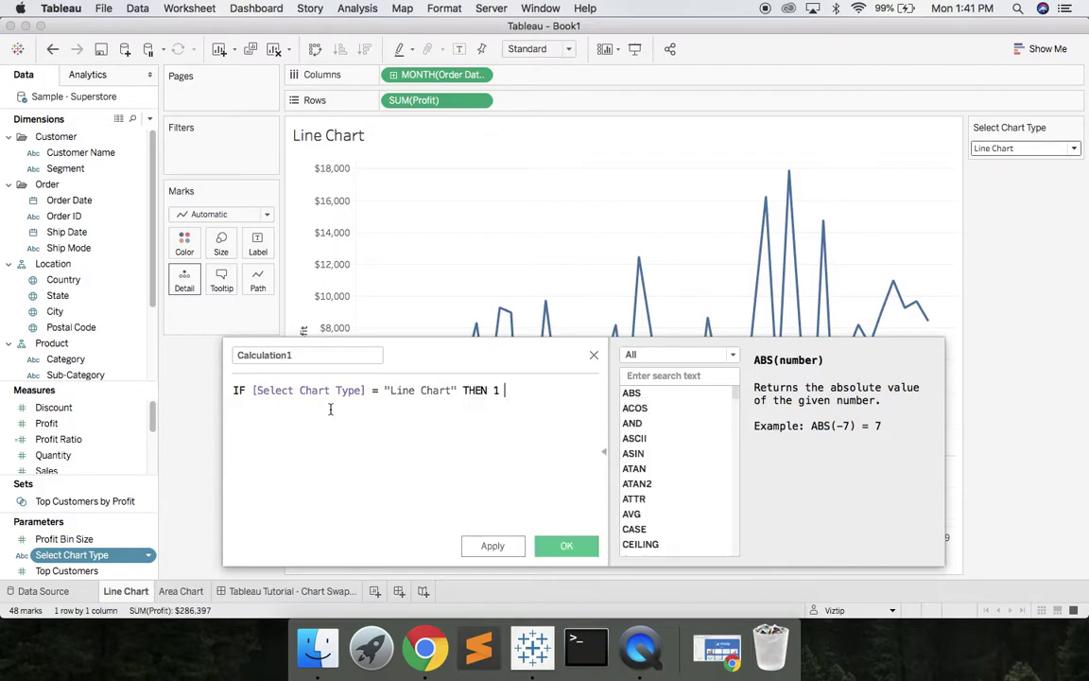
type("ELSE 0 END")
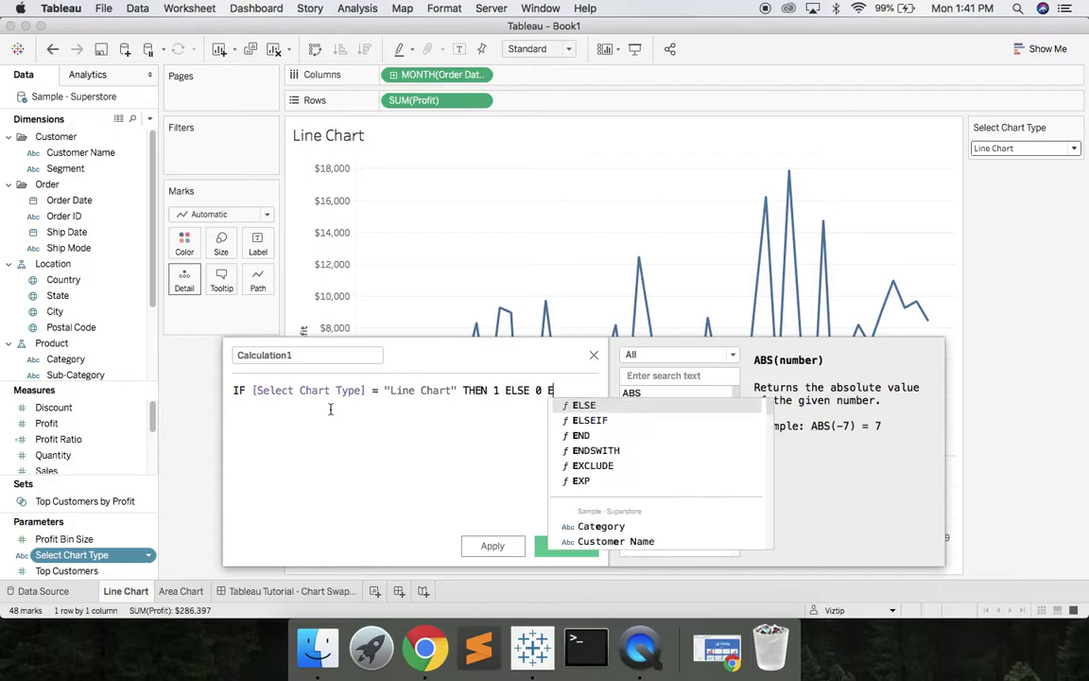
double_click(299, 357)
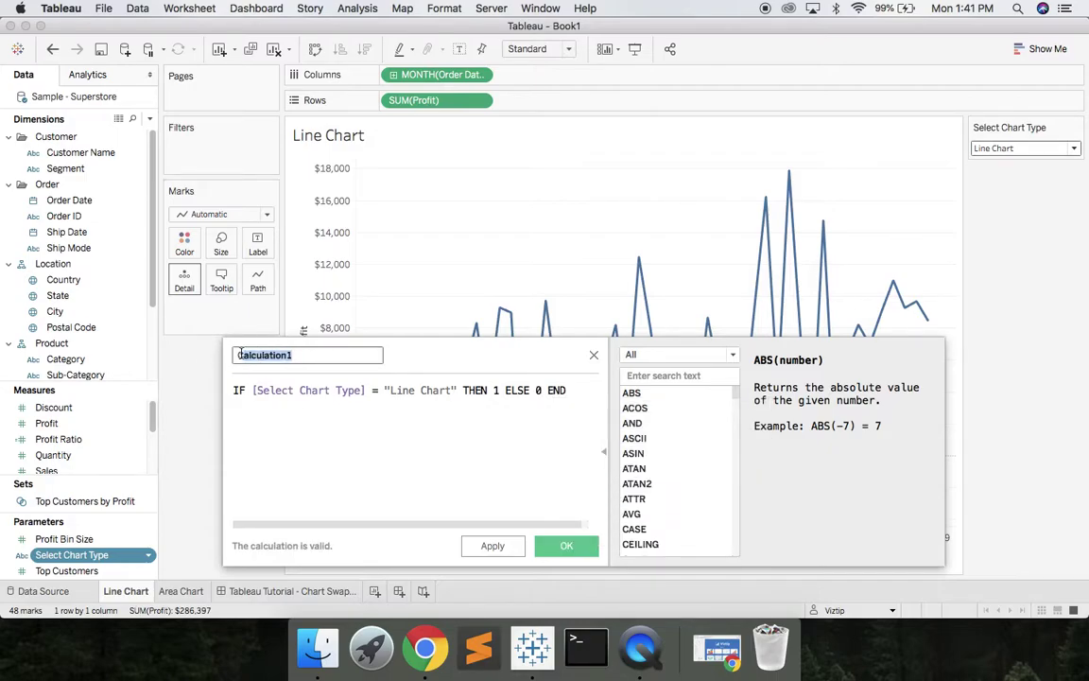
type("C")
type("ine Chart")
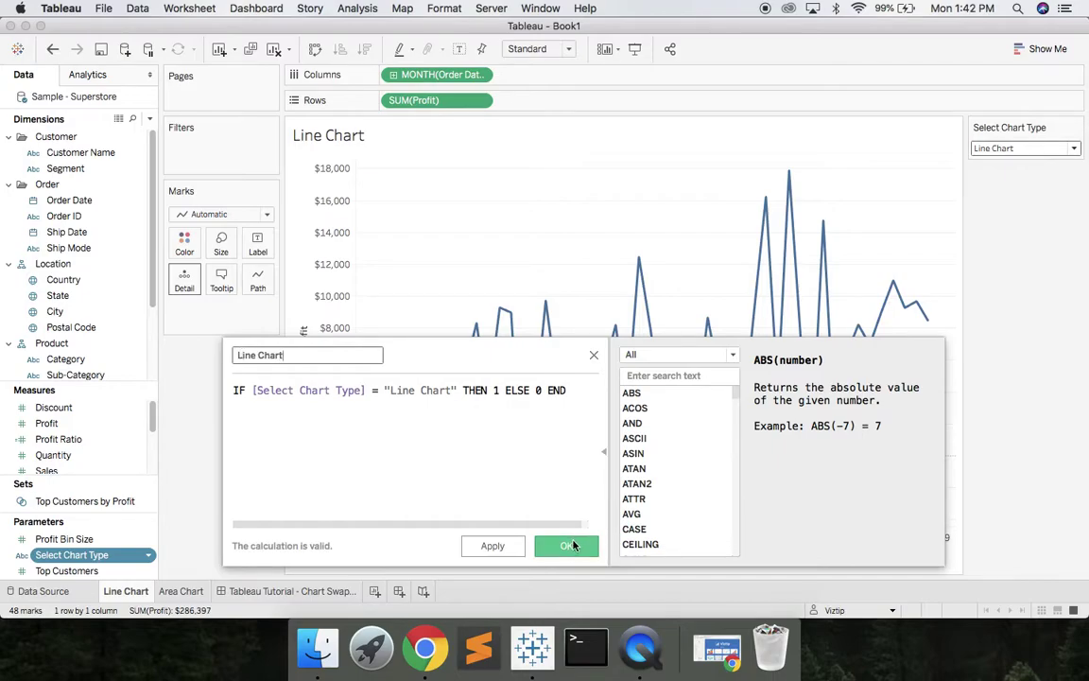
left_click(568, 546)
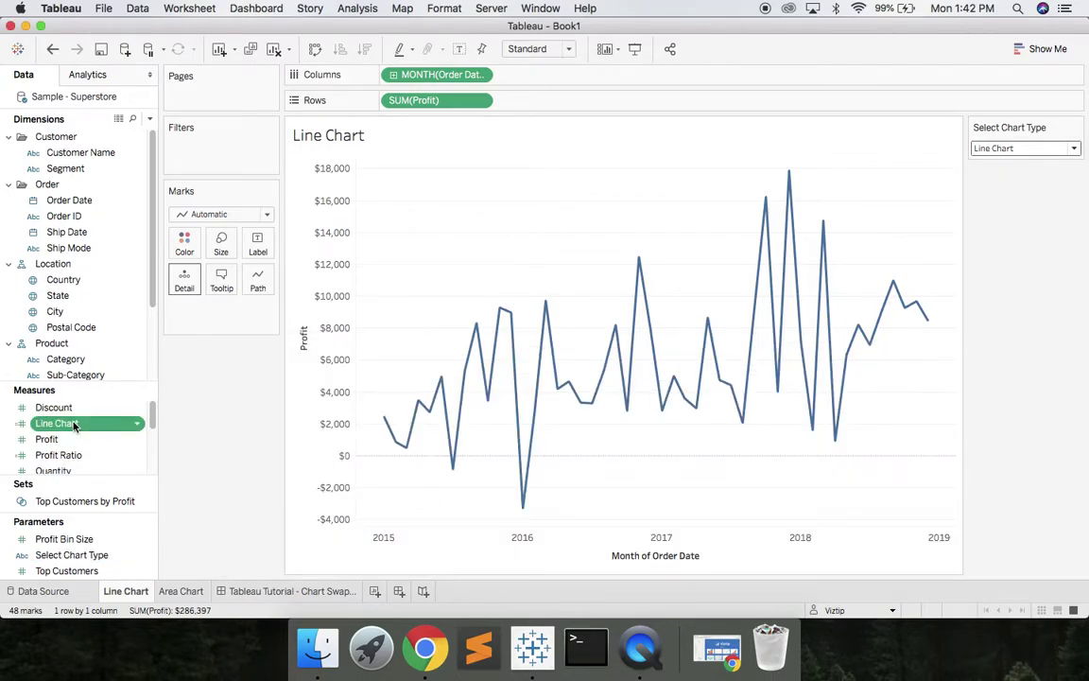
Filter the Line Chart sheet to Line Chart field at least 1, keeping Line Chart selected.
left_click_drag(74, 426, 209, 151)
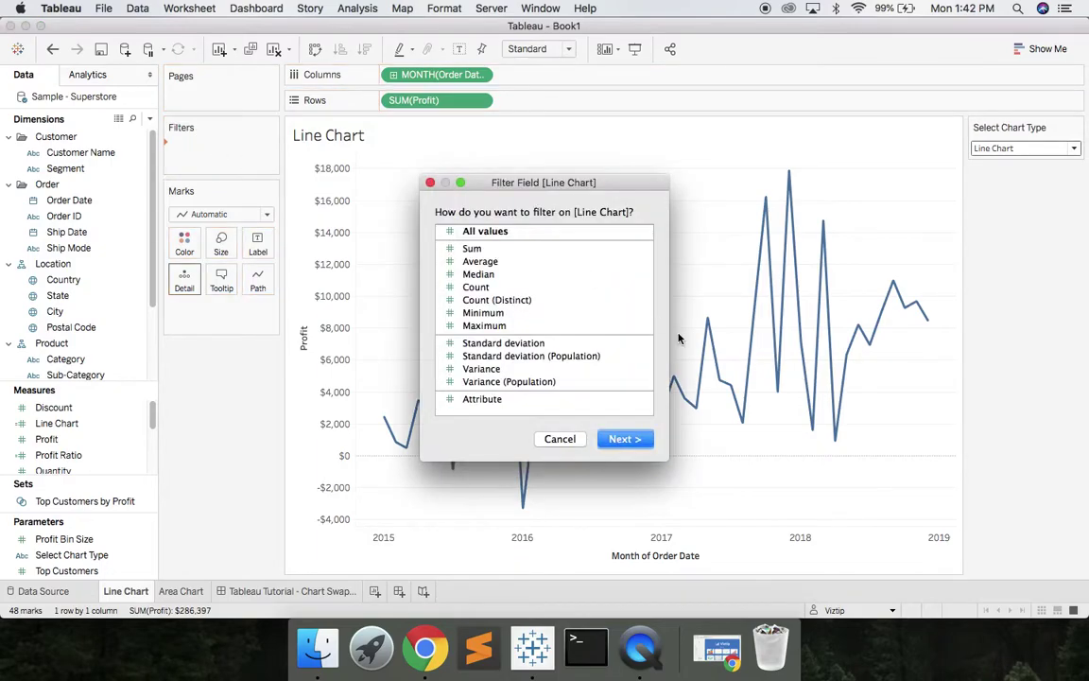
left_click(627, 439)
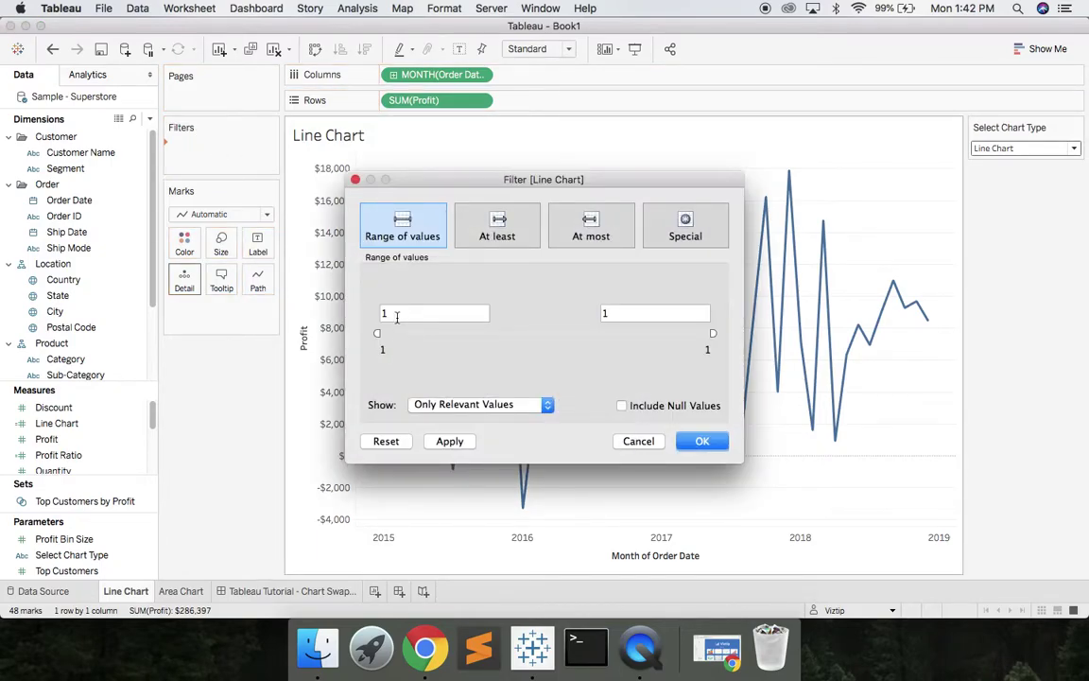
left_click(463, 219)
left_click(704, 441)
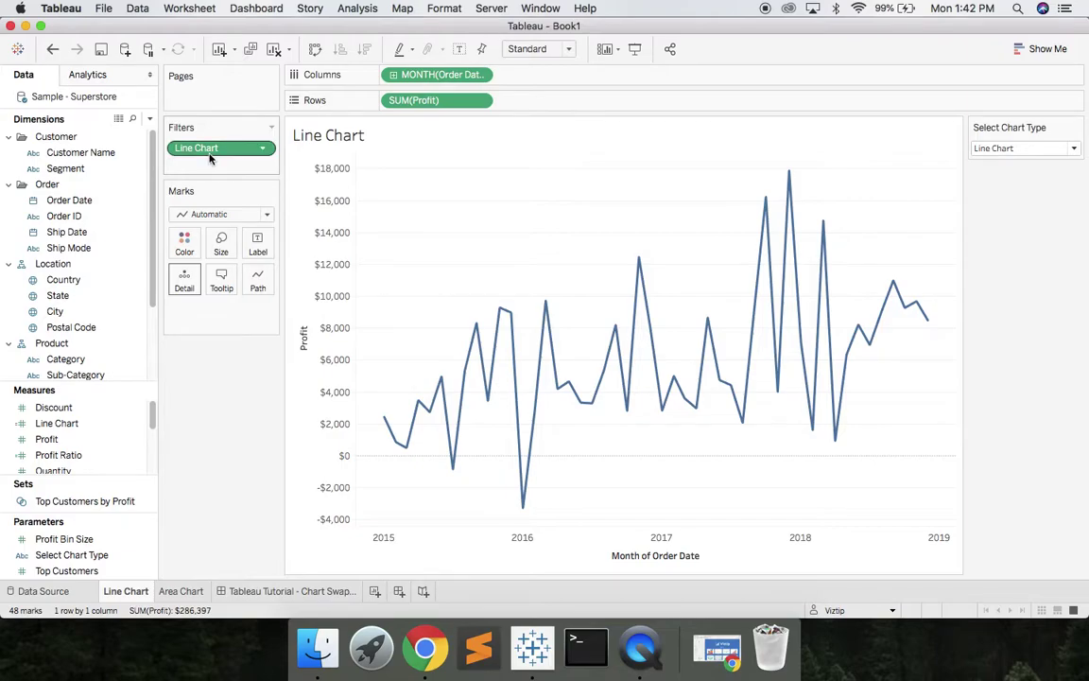
left_click(1019, 148)
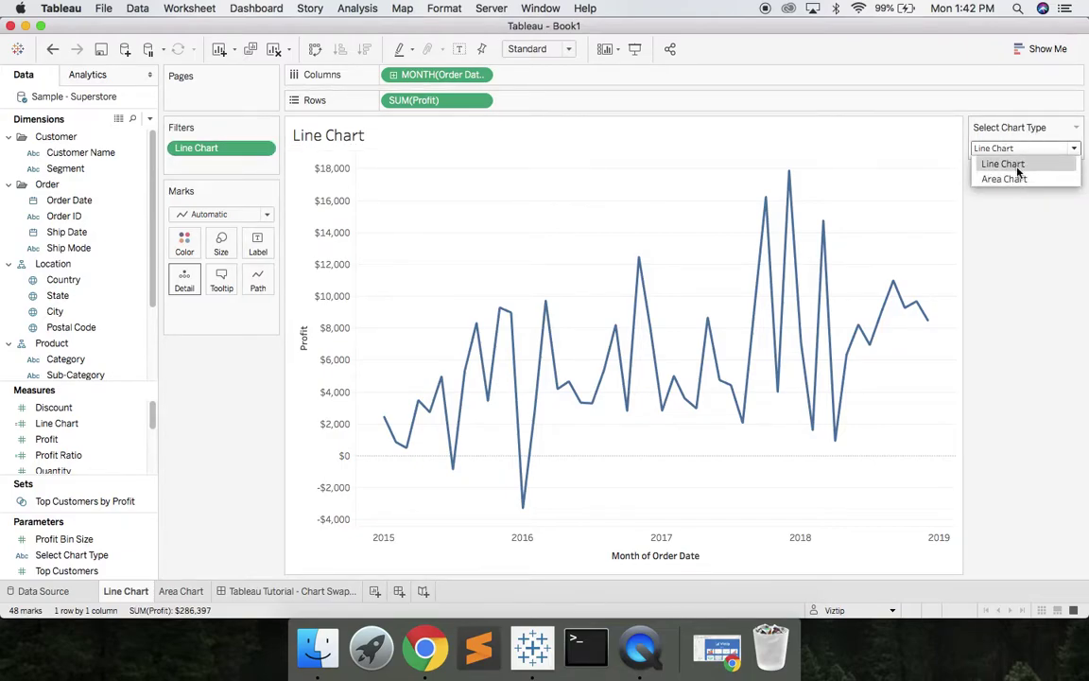
left_click(1017, 166)
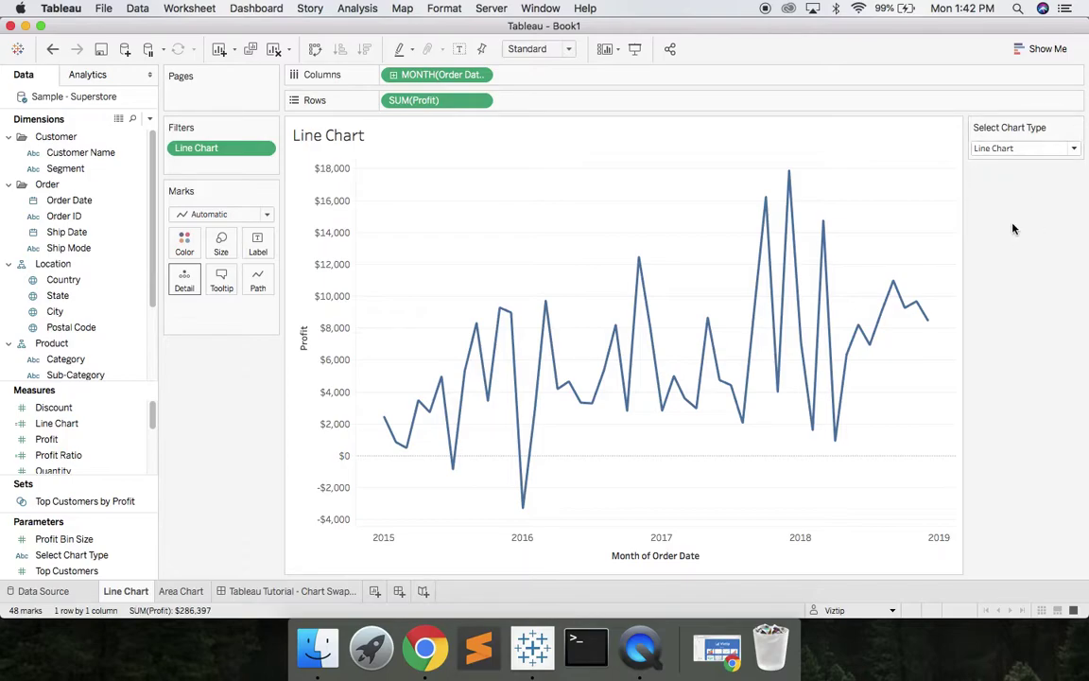
On the Area Chart sheet, duplicate the Line Chart calculation and open the copy for editing.
left_click(182, 591)
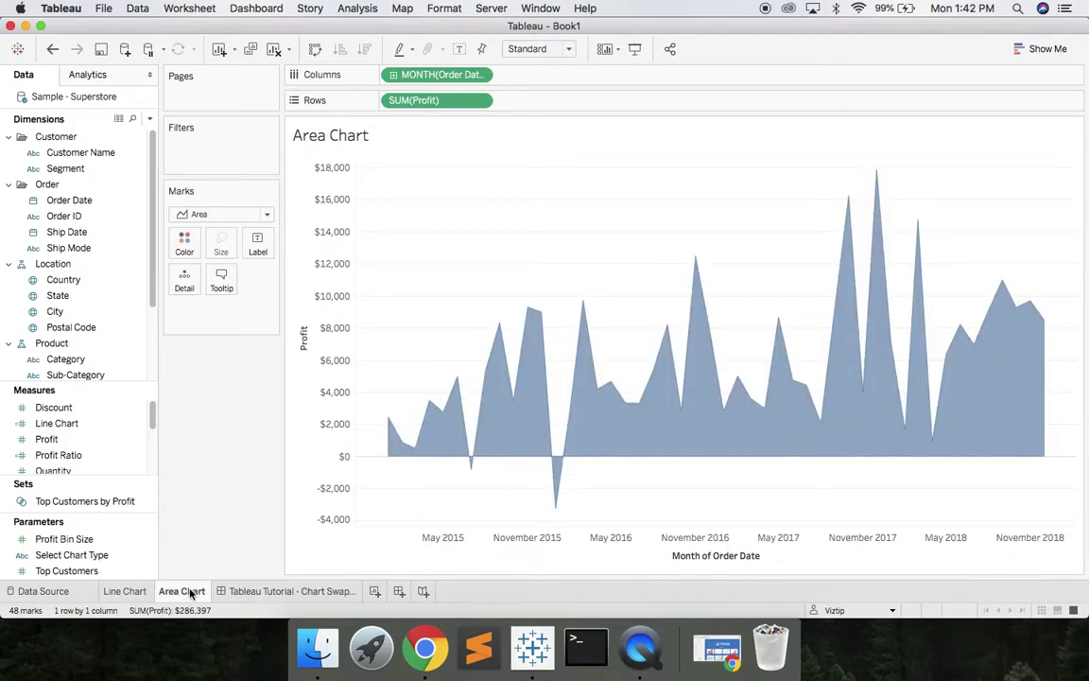
right_click(79, 424)
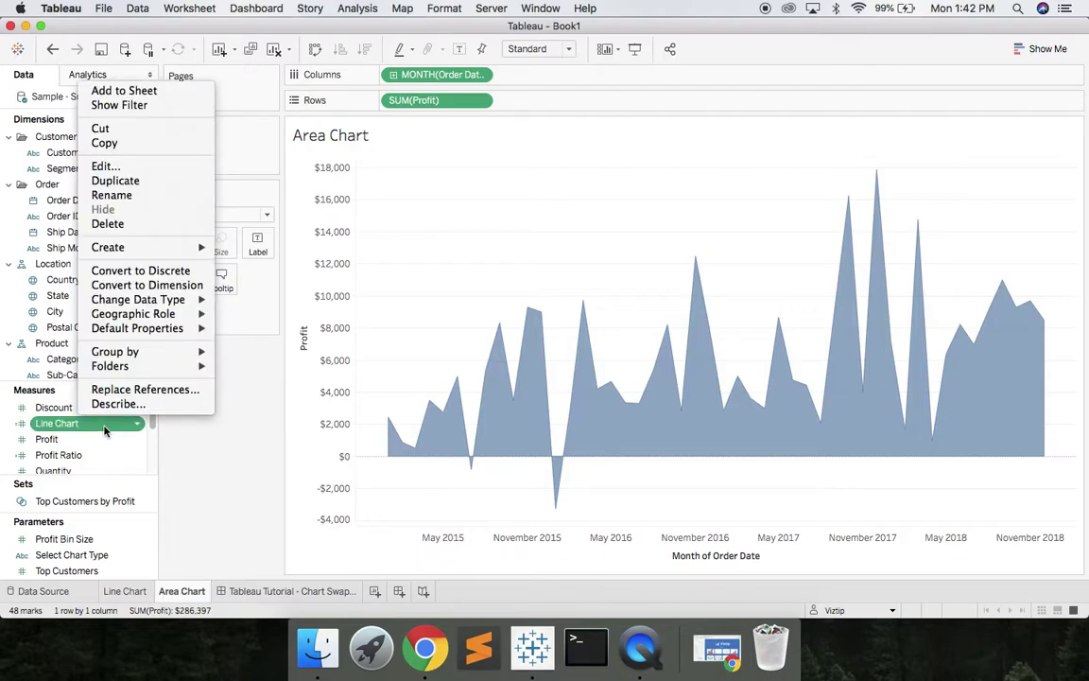
left_click(137, 180)
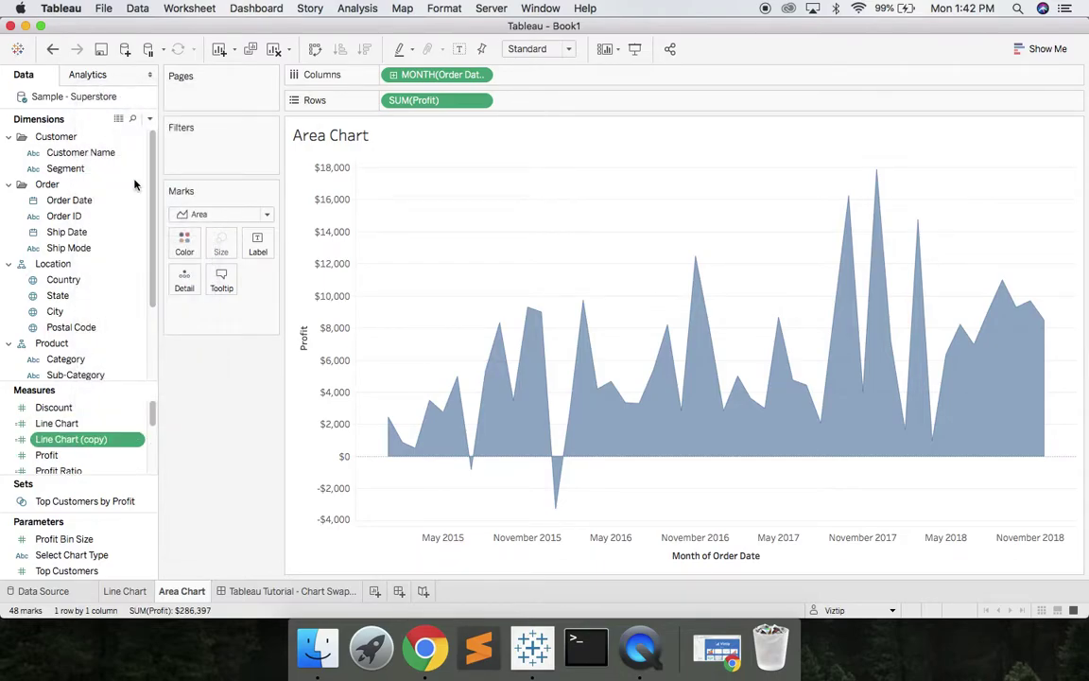
right_click(104, 439)
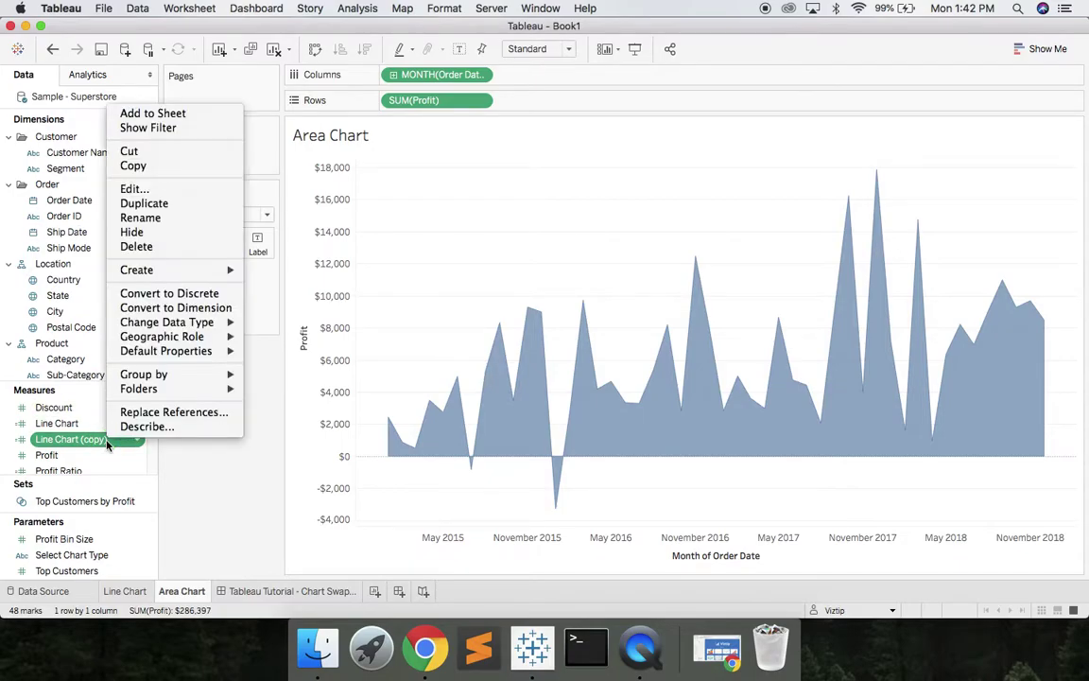
left_click(156, 188)
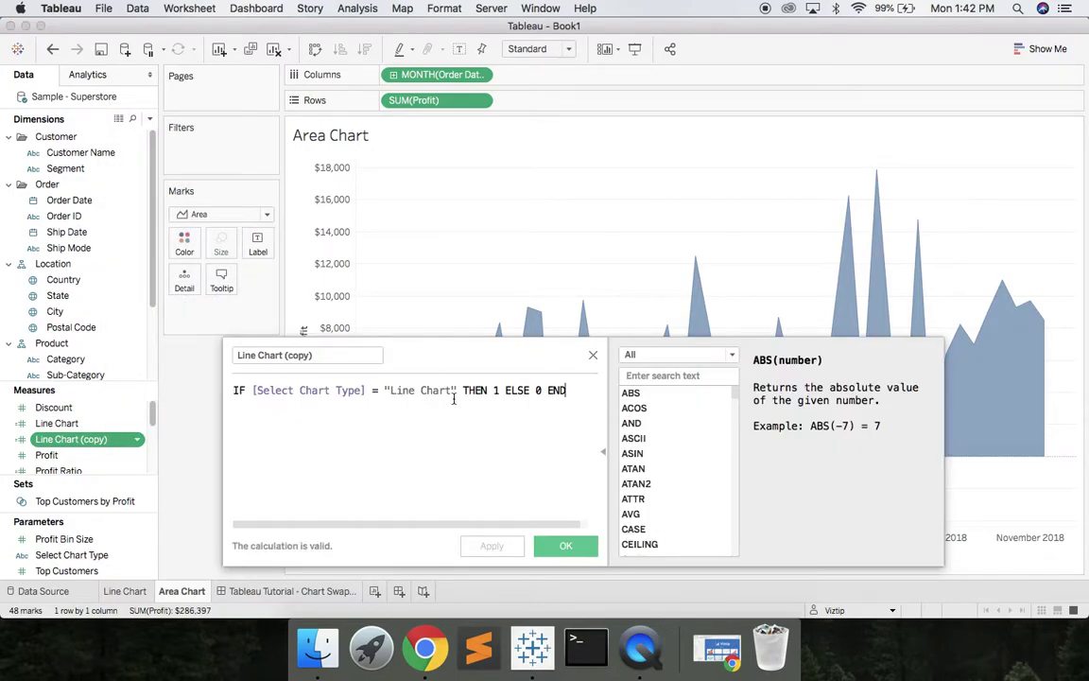
Change 'Line' to 'Area' in the copy's formula and name, saving it as Area Chart.
left_click(423, 389)
key("BackSpace")
key("BackSpace")
key("BackSpace")
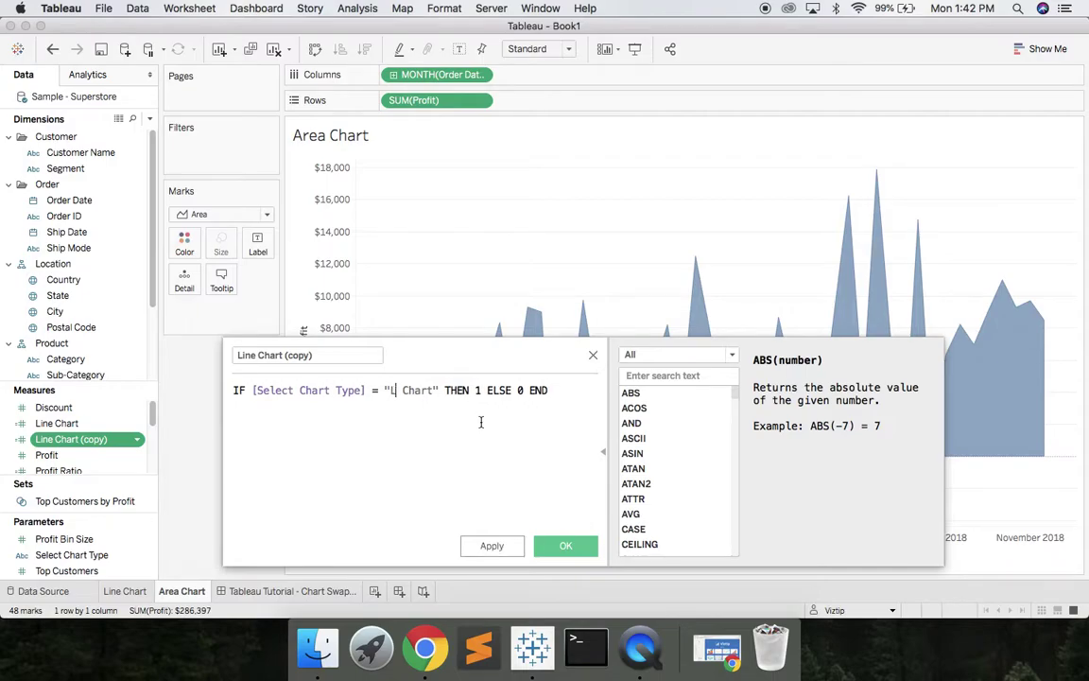
key("BackSpace")
type("Area")
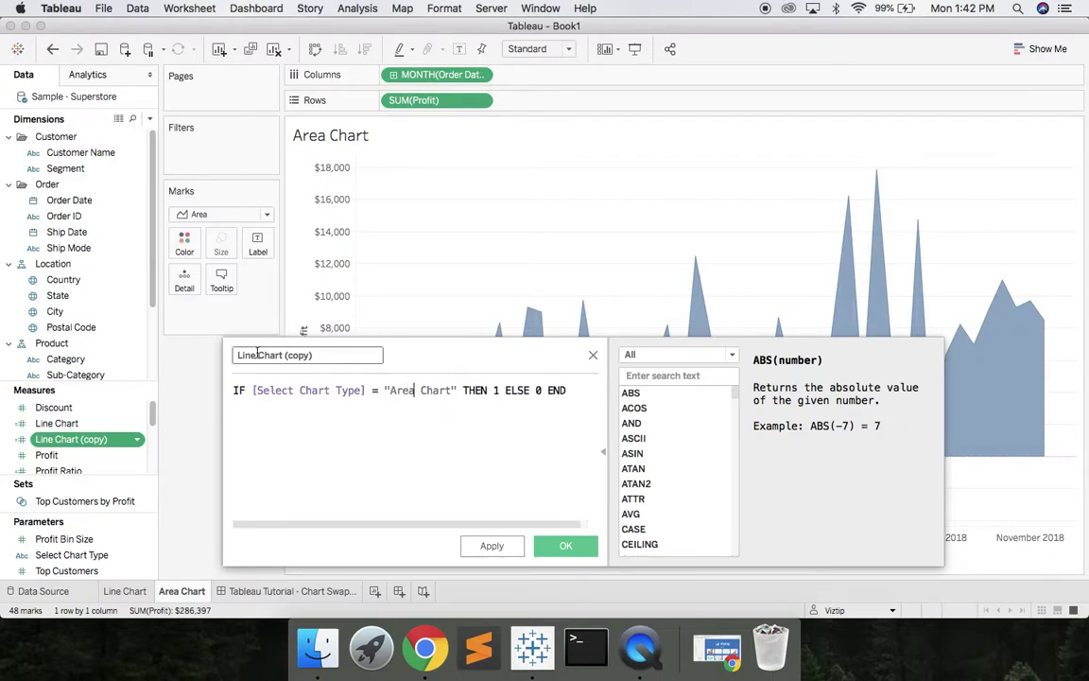
left_click(257, 355)
key("BackSpace")
key("BackSpace")
key("BackSpace")
key("BackSpace")
key("BackSpace")
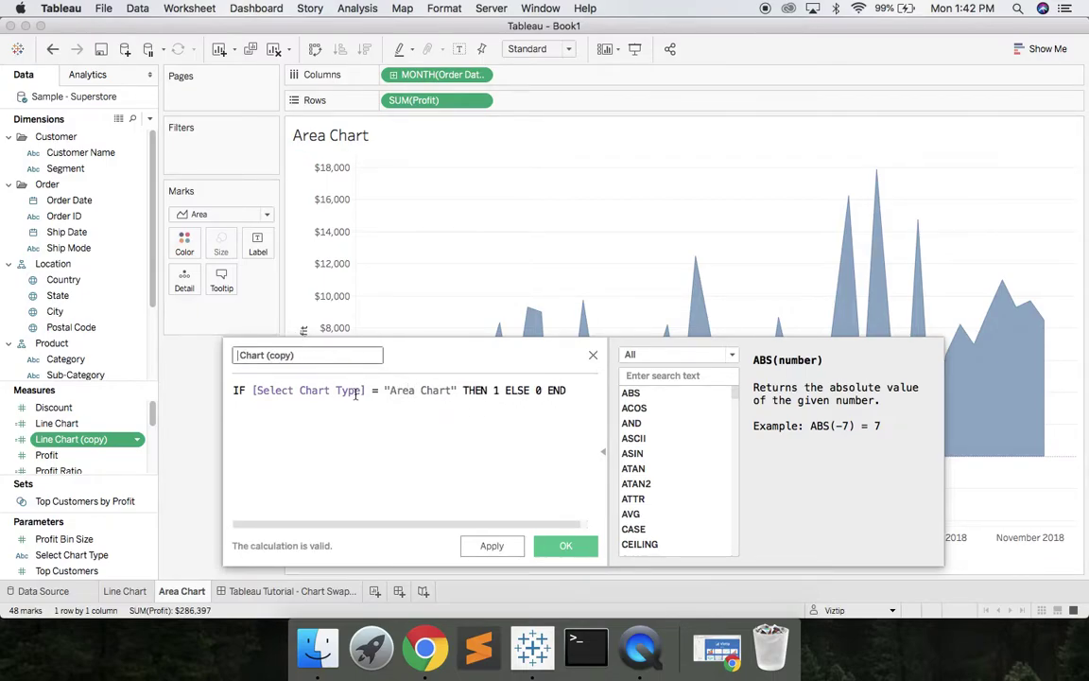
type("Area")
left_click(340, 354)
key("BackSpace")
key("BackSpace")
key("BackSpace")
key("BackSpace")
left_click(491, 546)
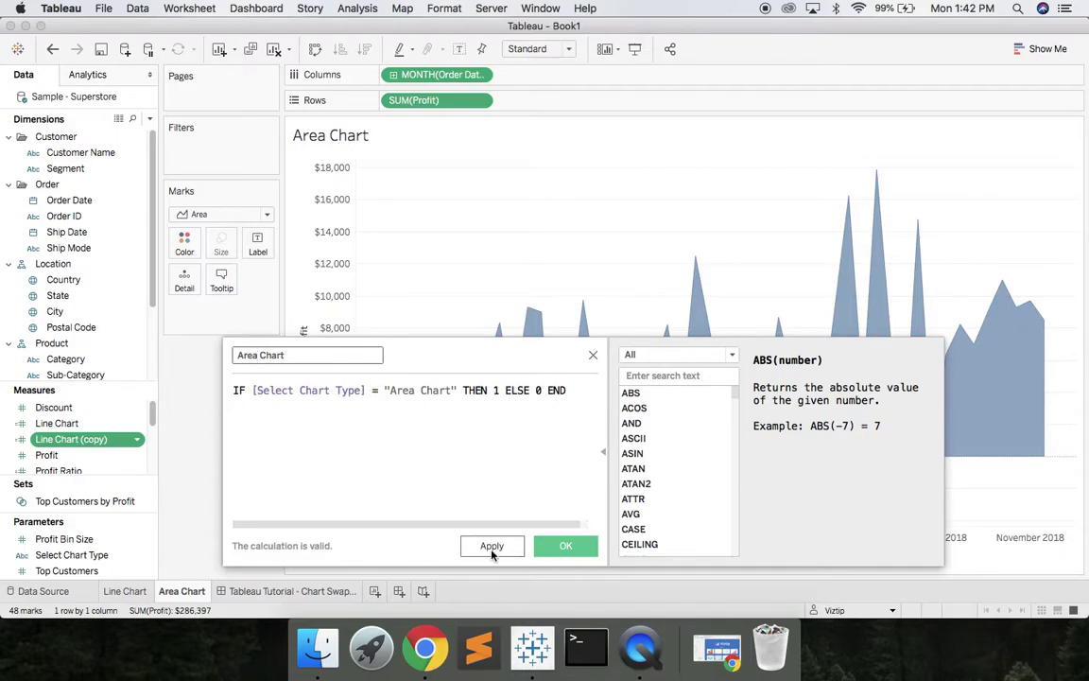
left_click(565, 545)
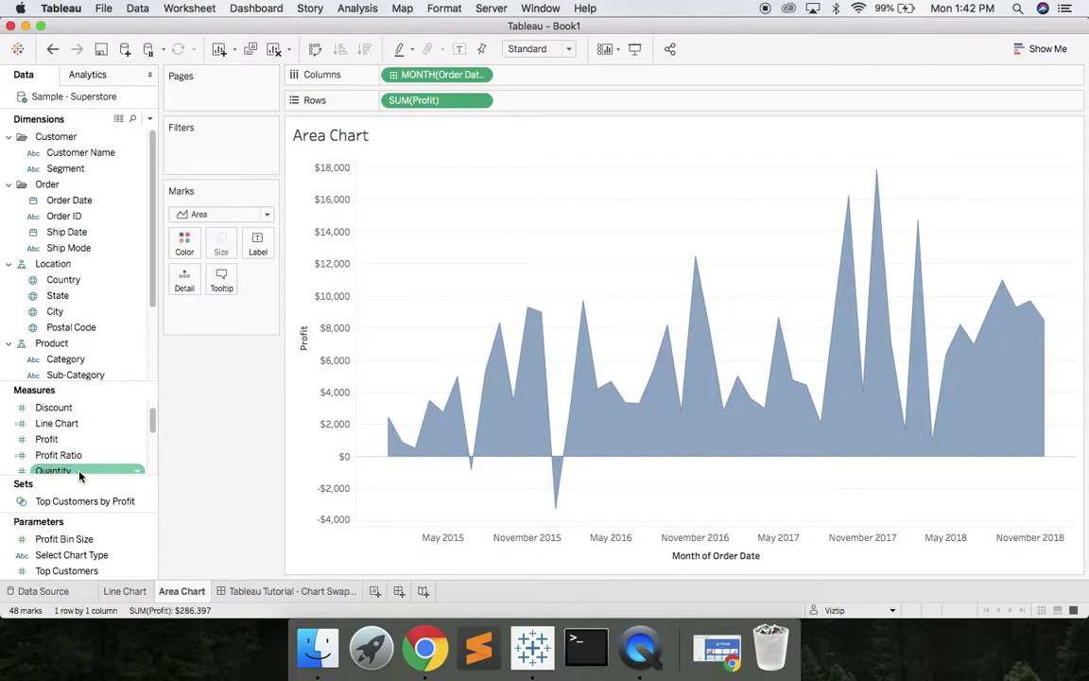
Add an Area Chart field filter to the Area Chart sheet with a minimum of 1.
left_click_drag(52, 408, 201, 167)
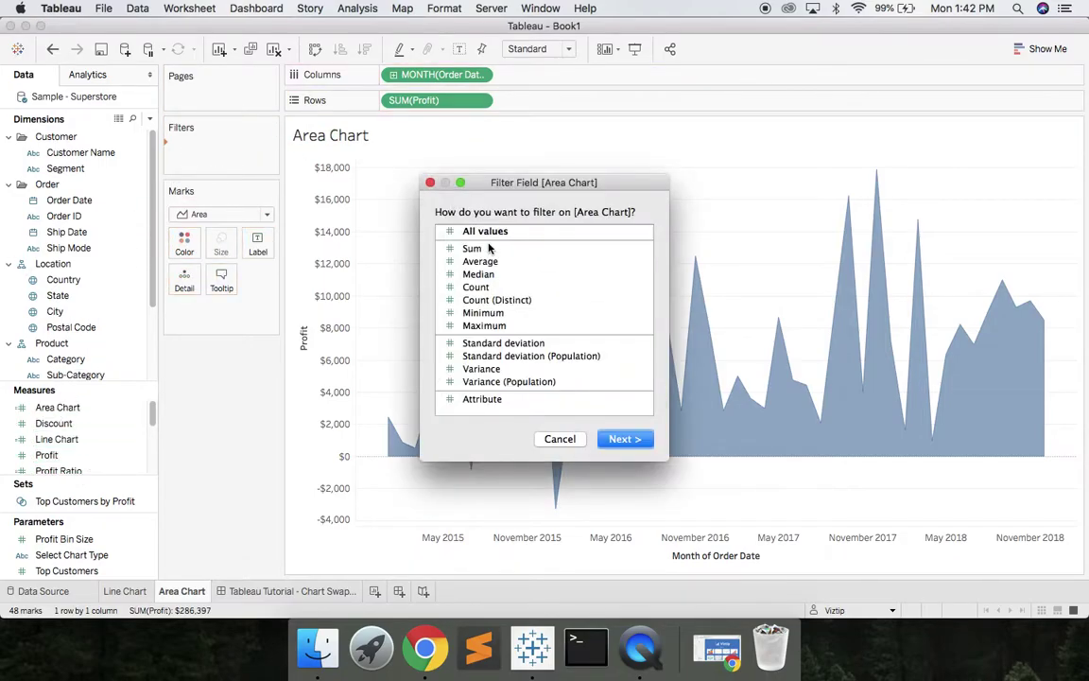
left_click(625, 439)
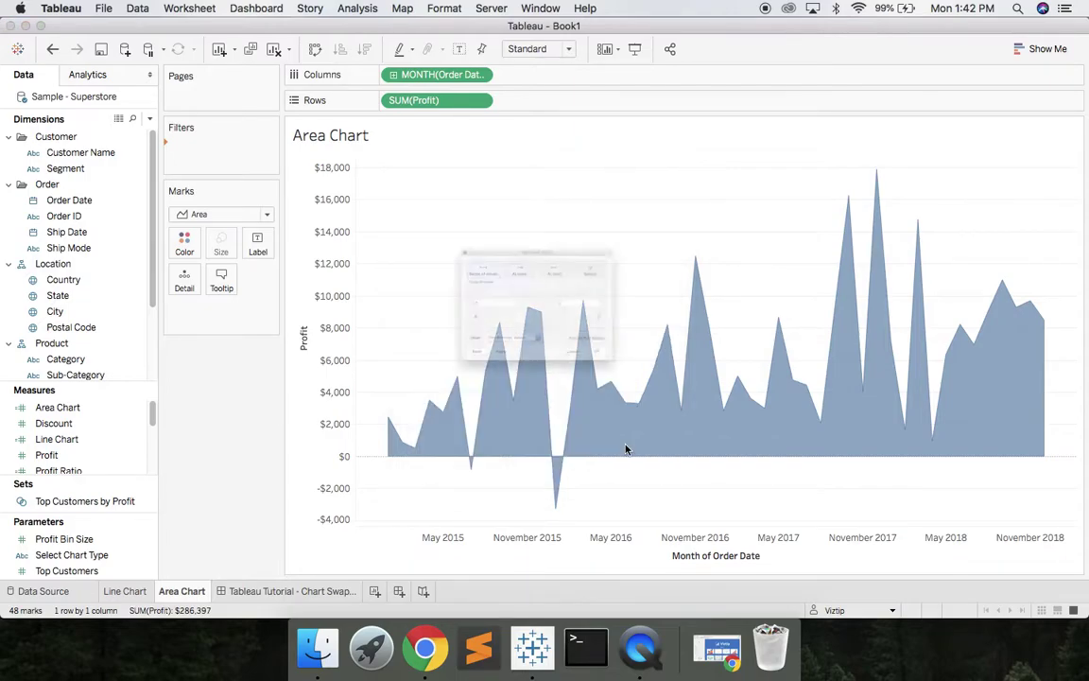
left_click(500, 232)
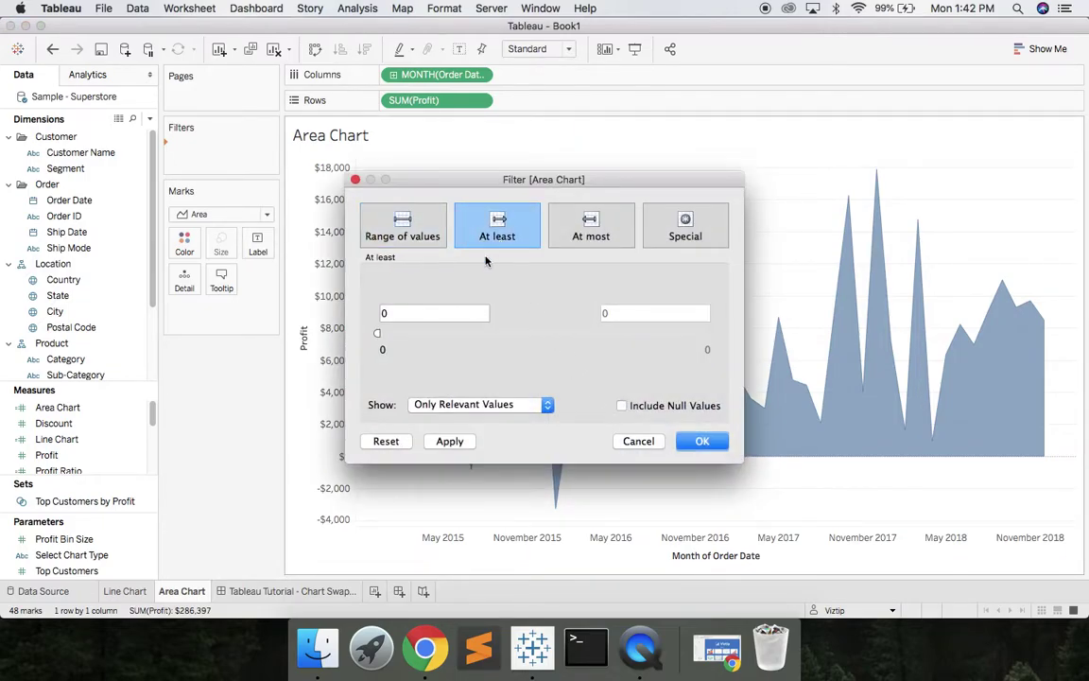
left_click(395, 314)
key("BackSpace")
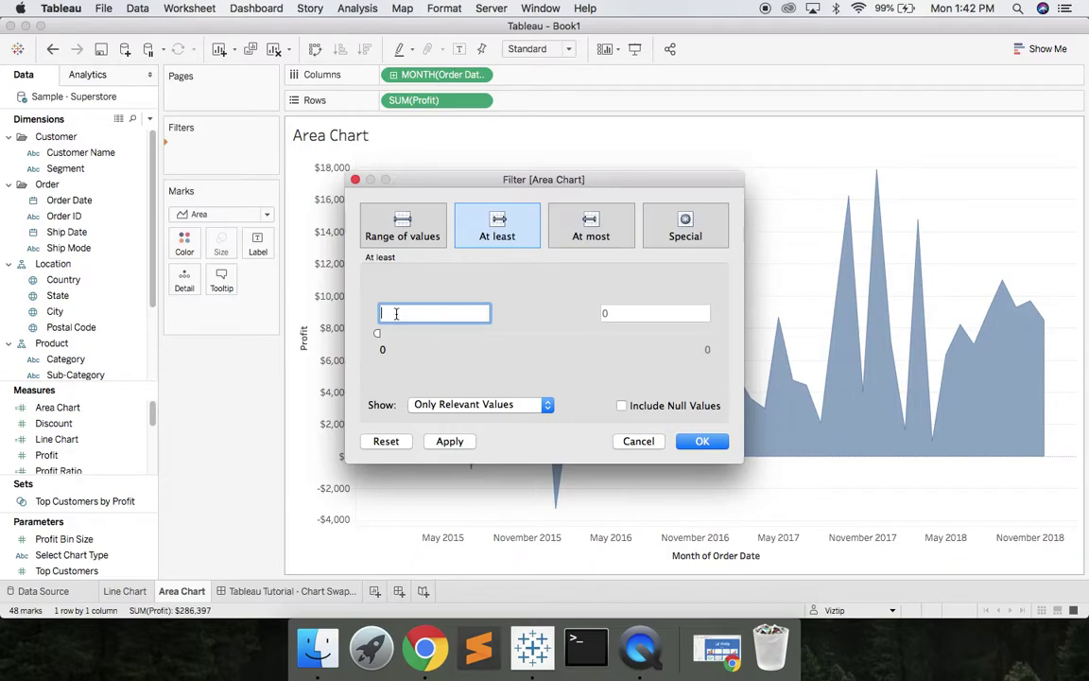
type("1")
left_click(702, 445)
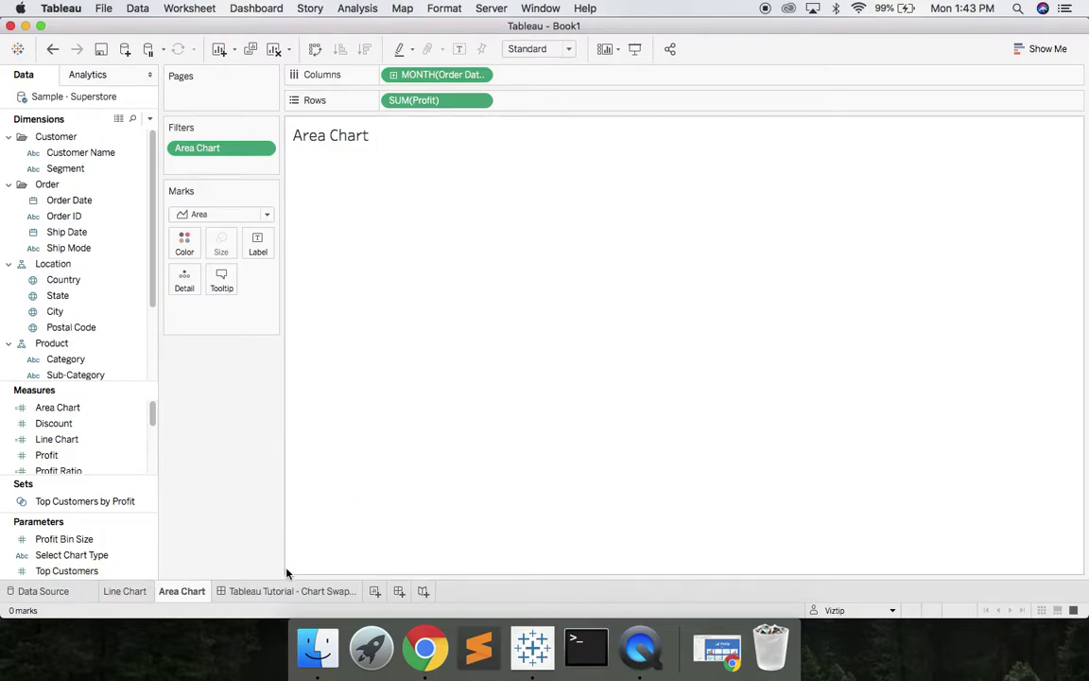
Add a Horizontal container to the chart-swap dashboard holding the Line Chart sheet, title hidden.
left_click(279, 590)
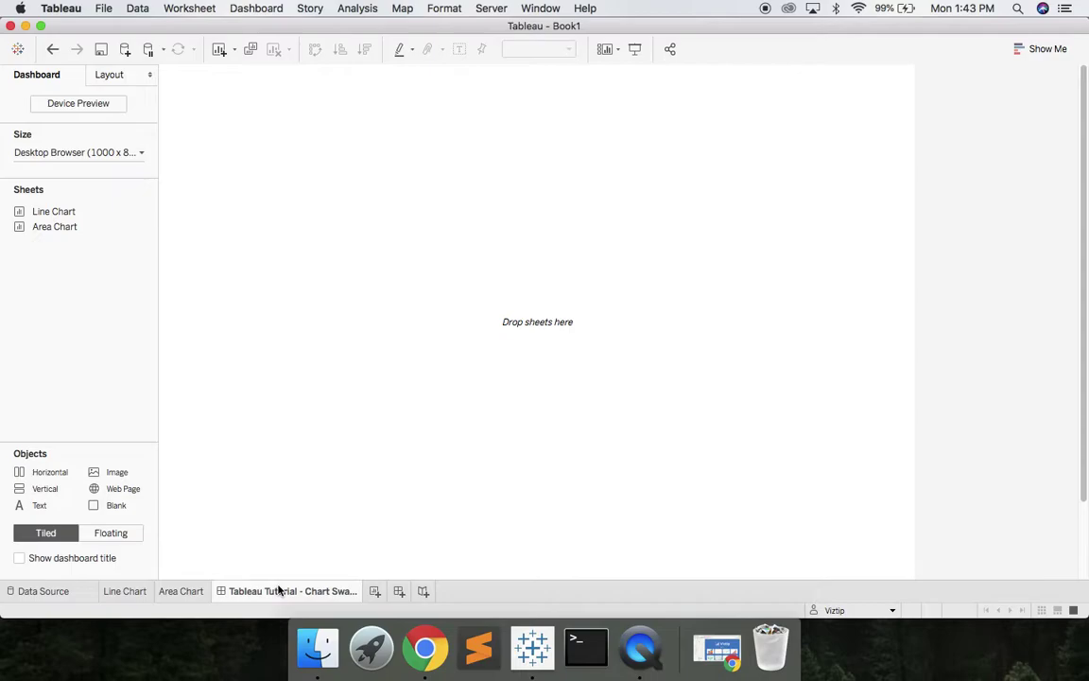
left_click_drag(44, 473, 380, 396)
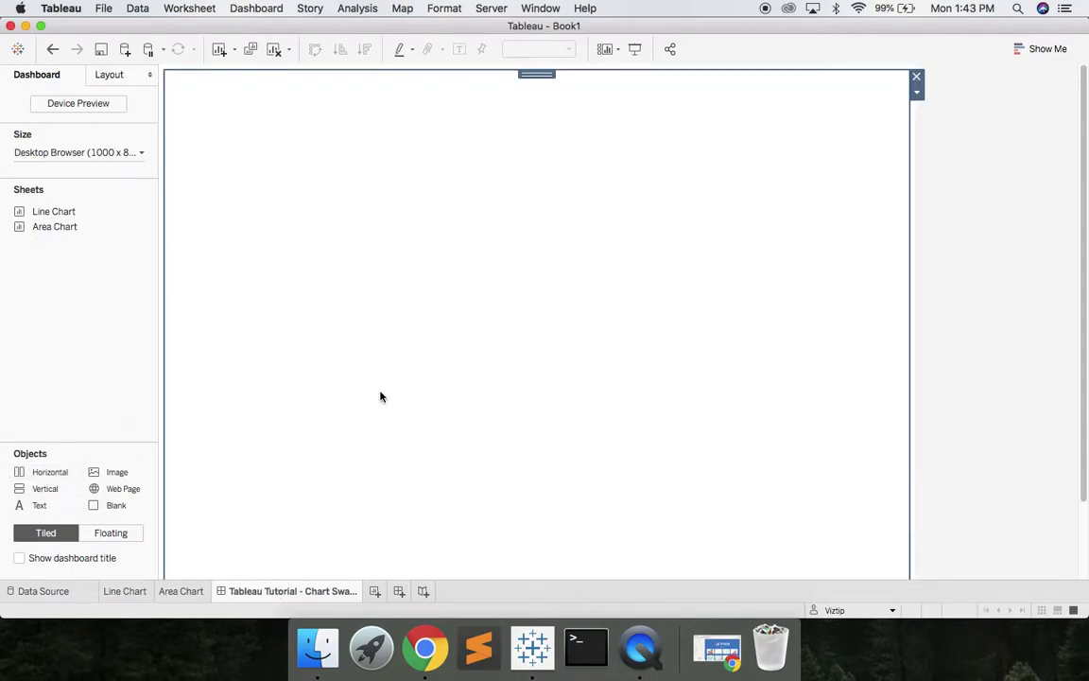
left_click_drag(73, 211, 375, 341)
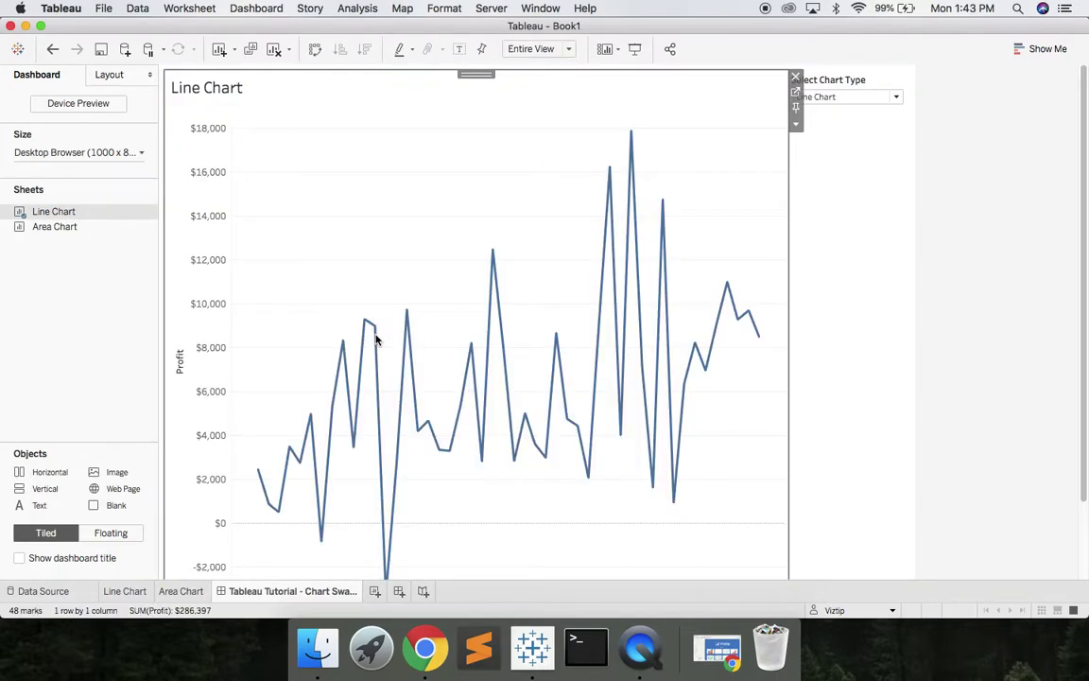
right_click(221, 94)
left_click(248, 129)
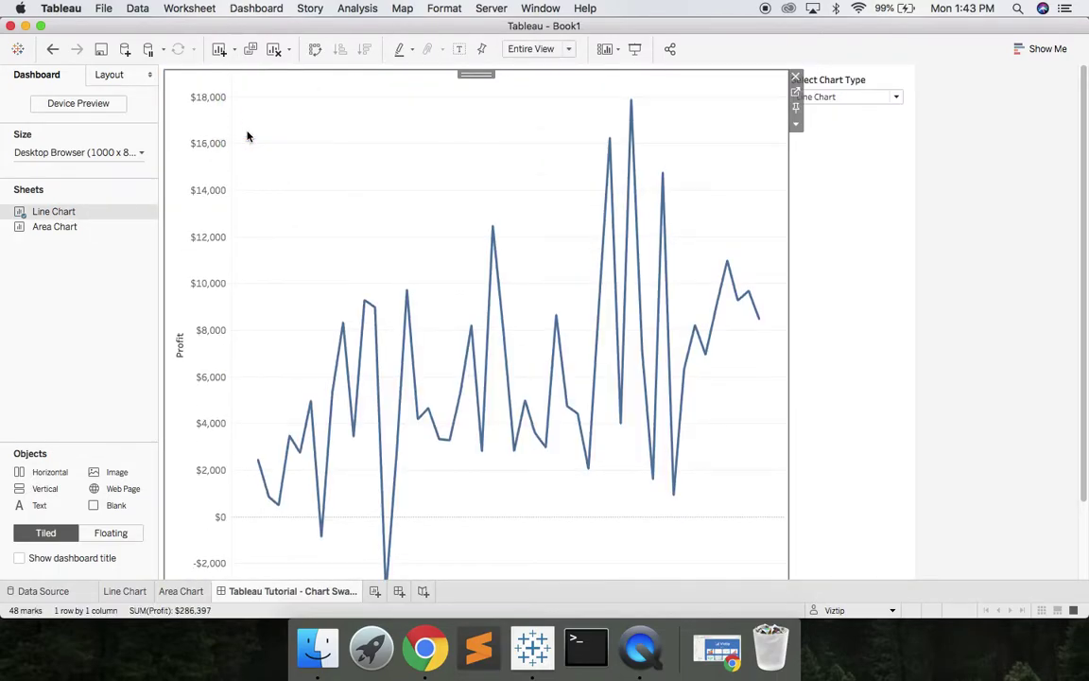
left_click(90, 284)
Place the Area Chart sheet beside the line chart and hide its title.
left_click_drag(47, 227, 399, 383)
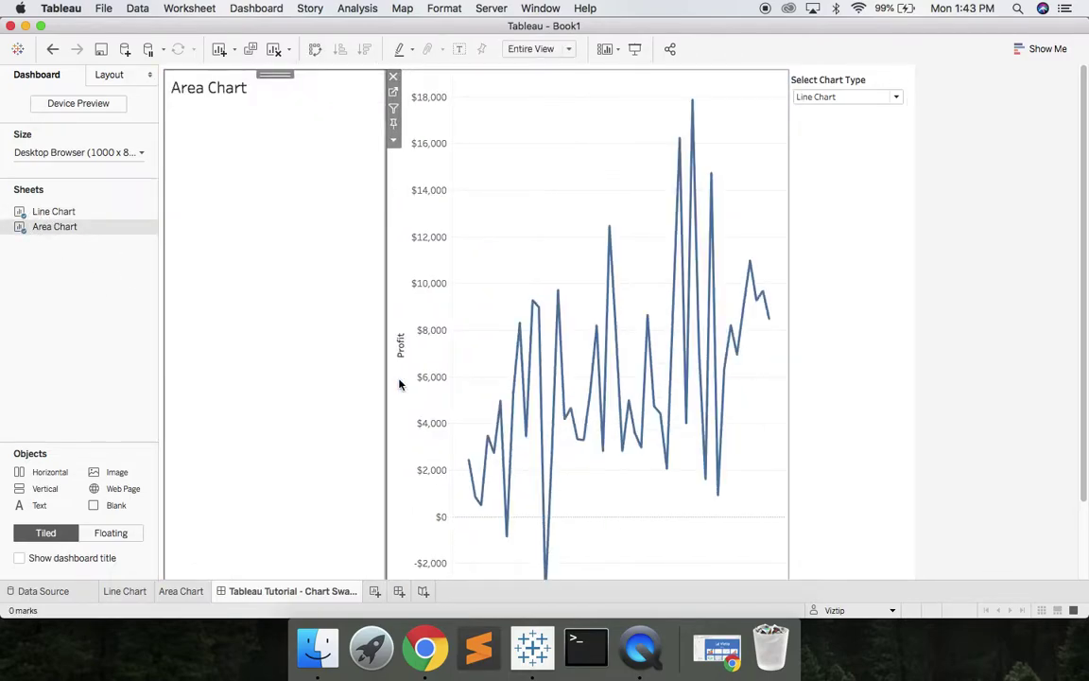
right_click(220, 89)
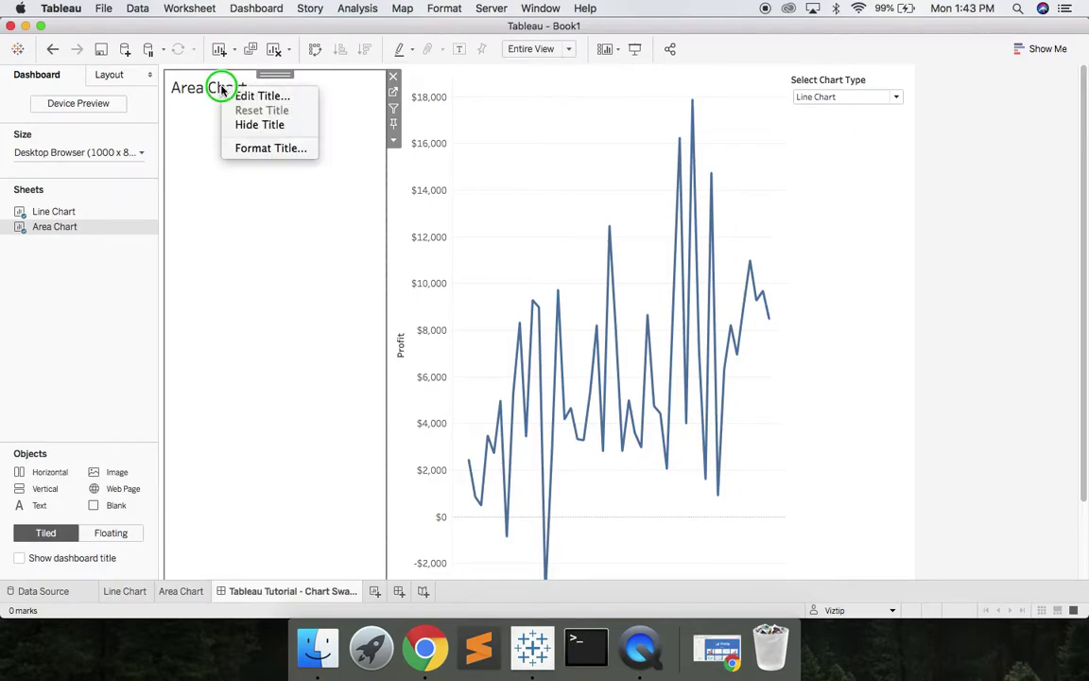
left_click(248, 124)
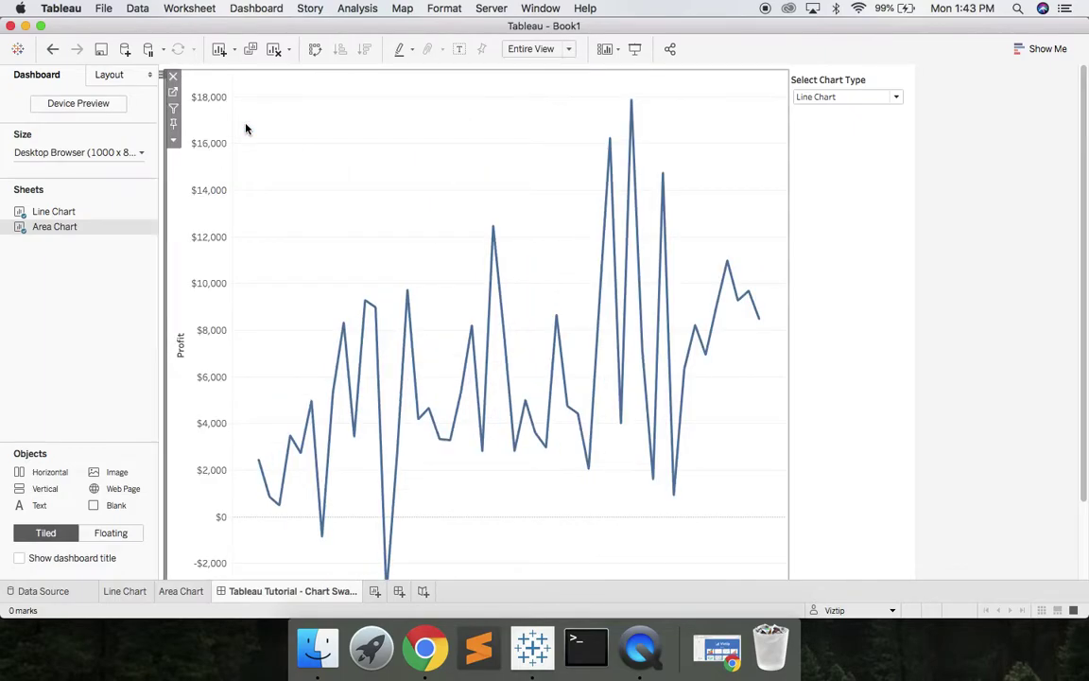
left_click(991, 215)
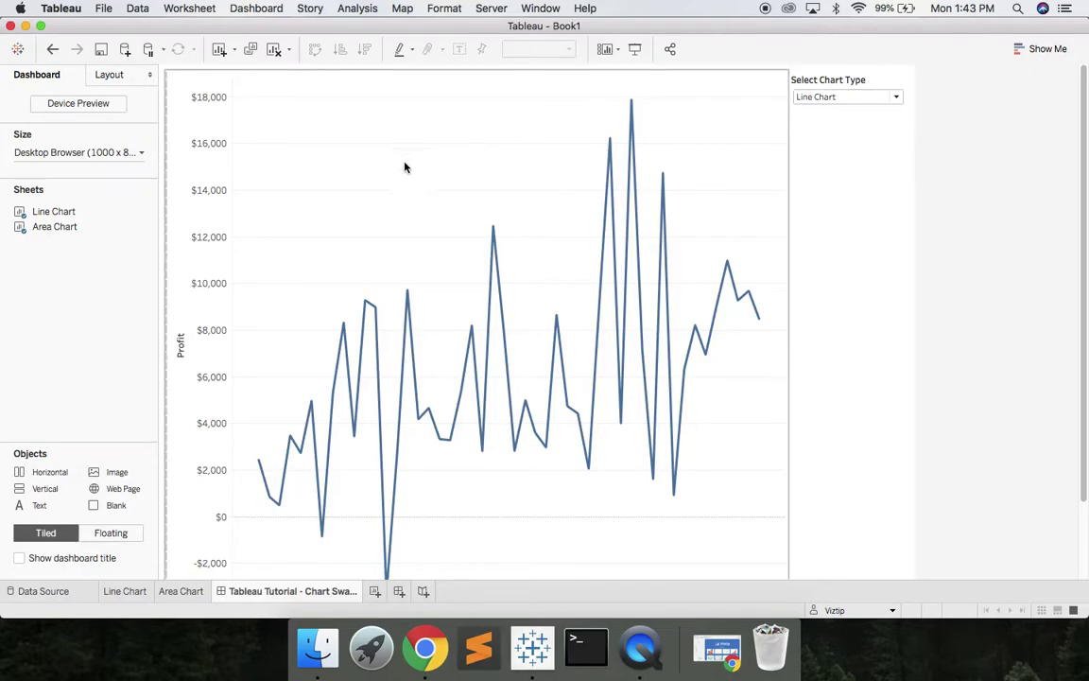
Pick Area Chart in the dashboard's Select Chart Type dropdown to display the filled area chart.
mouse_move(717, 286)
left_click(895, 97)
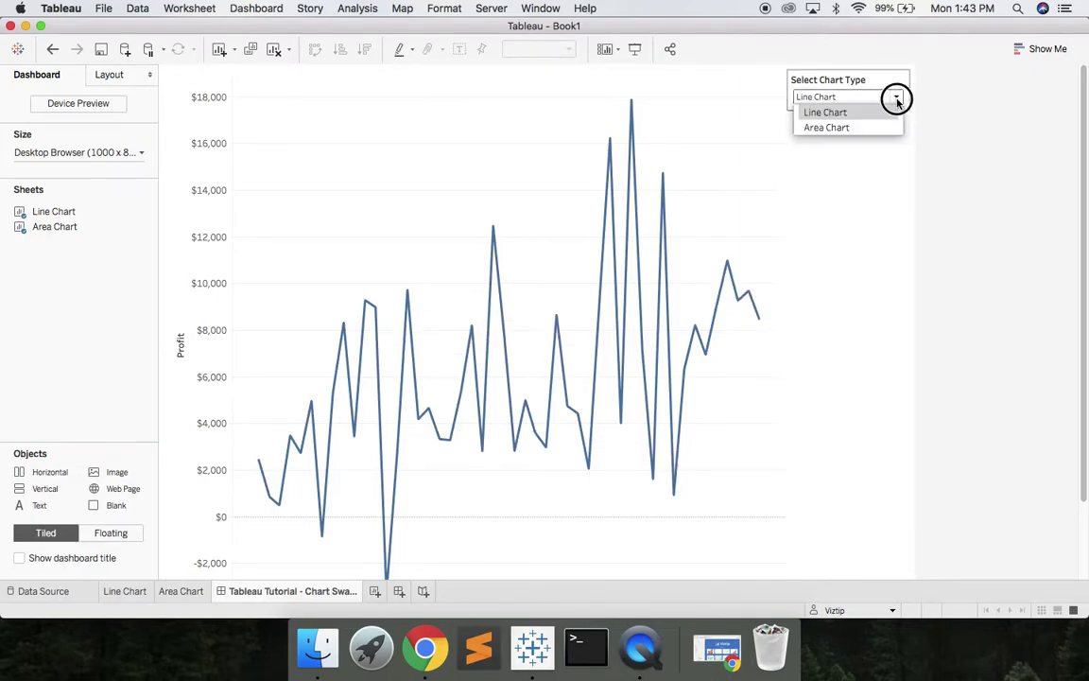
left_click(886, 126)
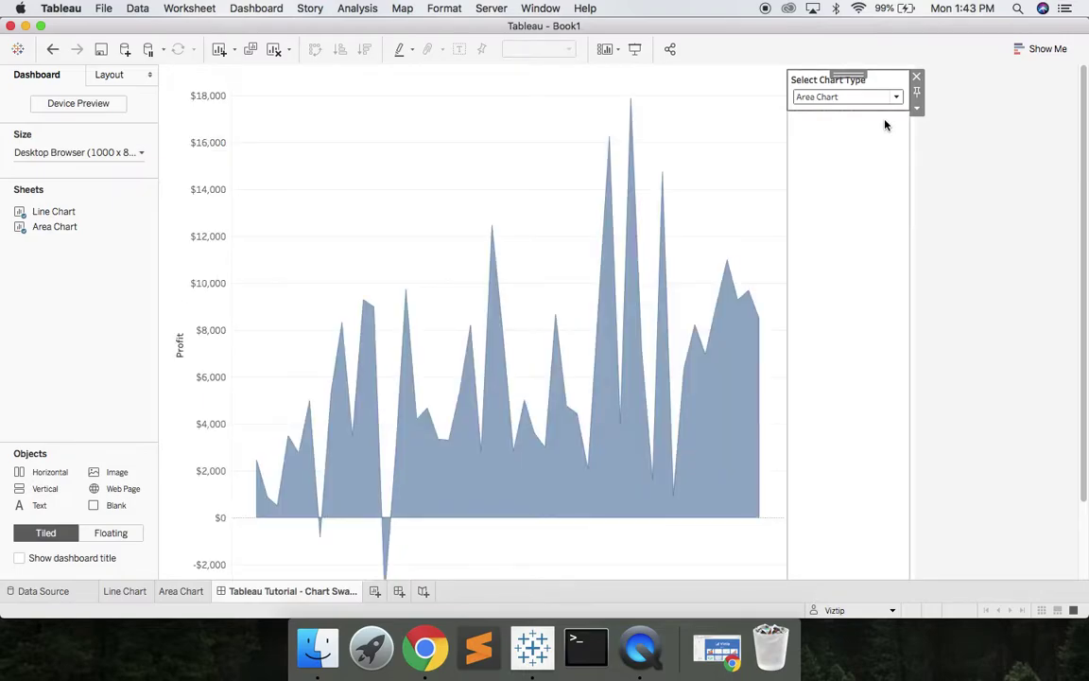
left_click(986, 148)
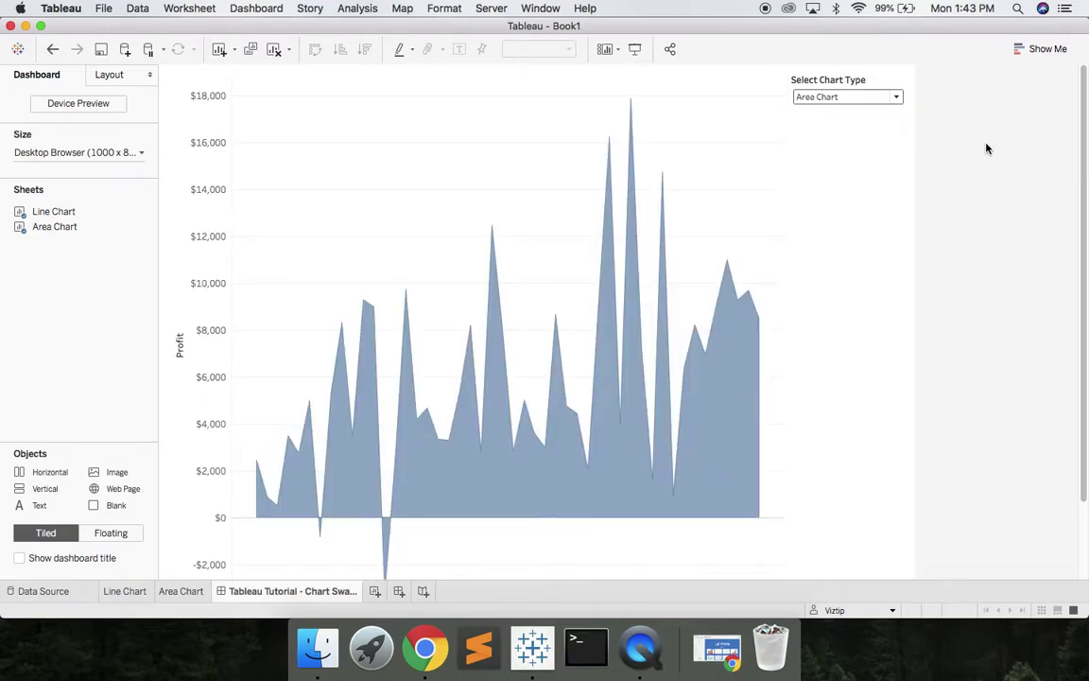